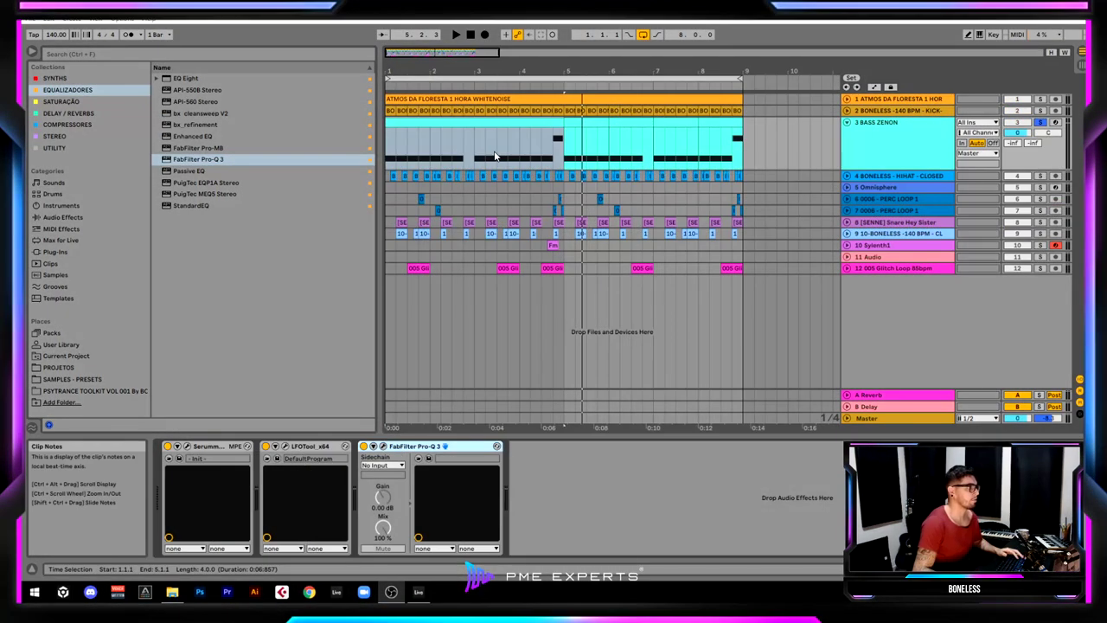
Step: Open the first BASS ZENON clip and examine its note pattern, including the gap before bar 3 and the final note of bar 4
double_click(515, 121)
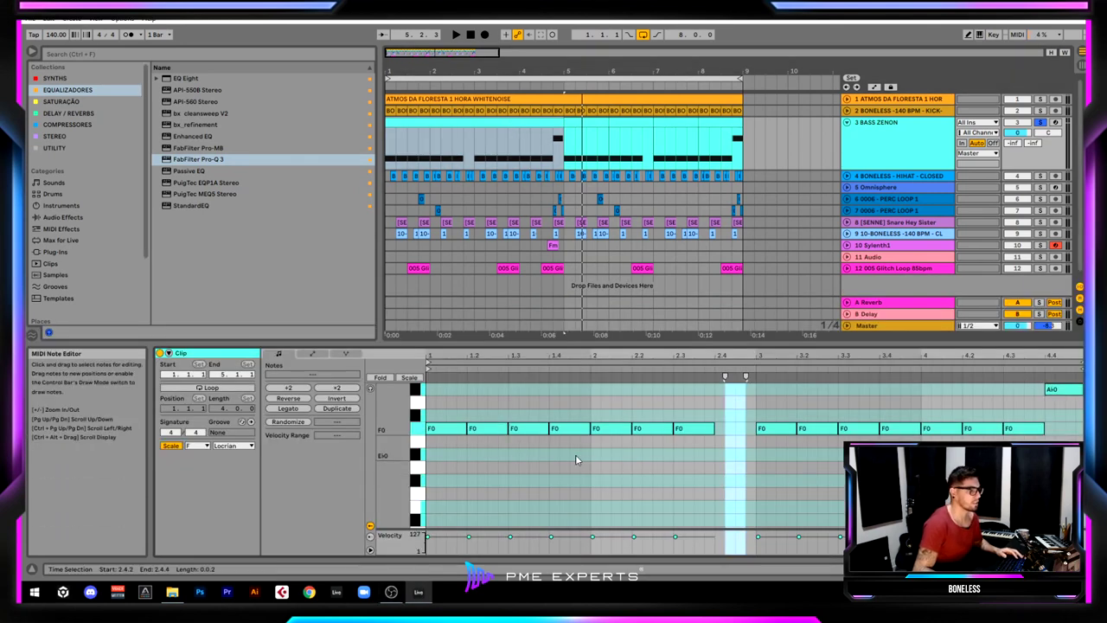
left_click(451, 427)
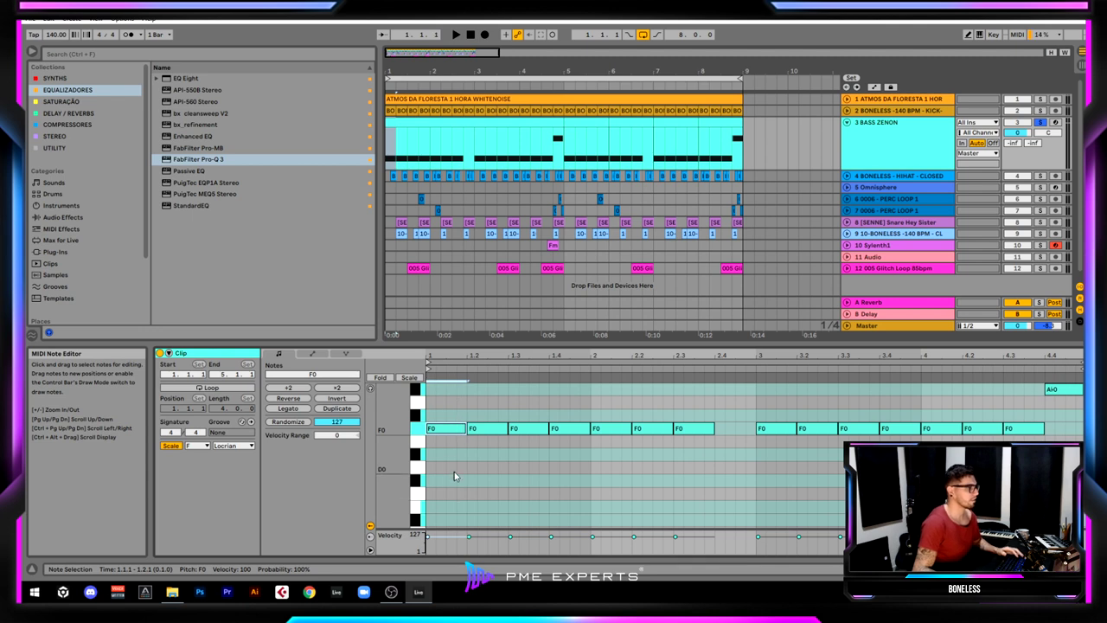
left_click(479, 428)
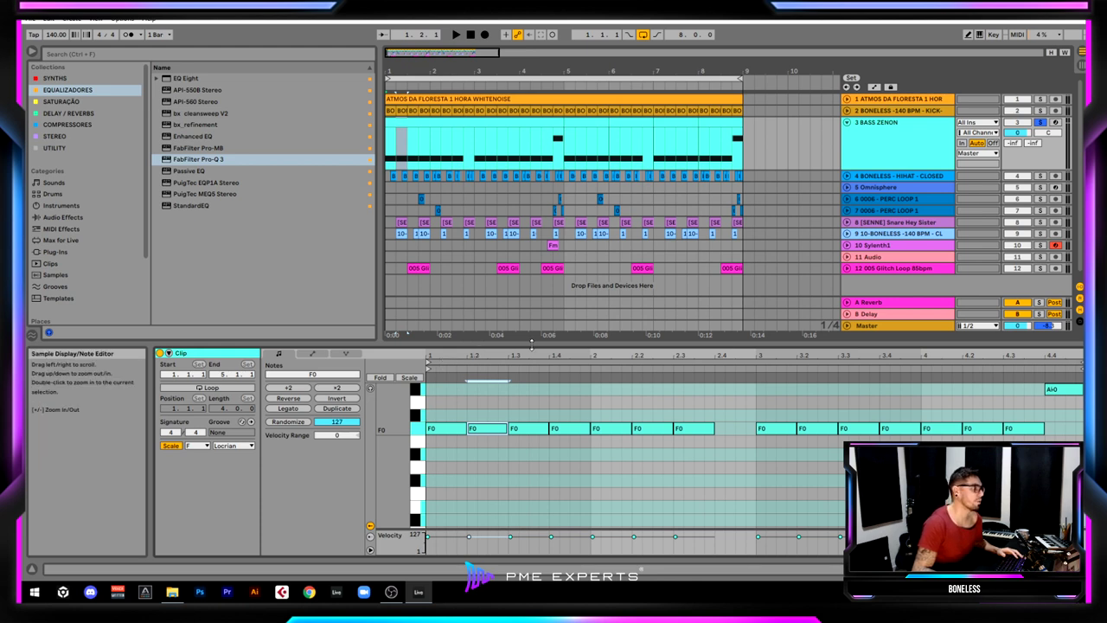
left_click(452, 418)
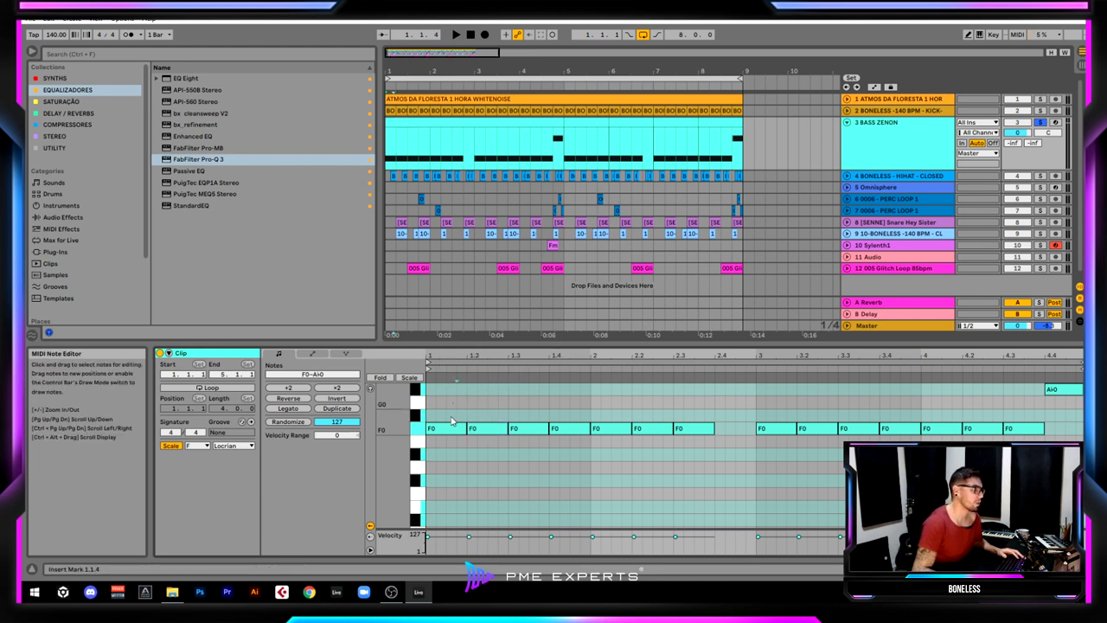
left_click(447, 429)
left_click(473, 430)
left_click(561, 429)
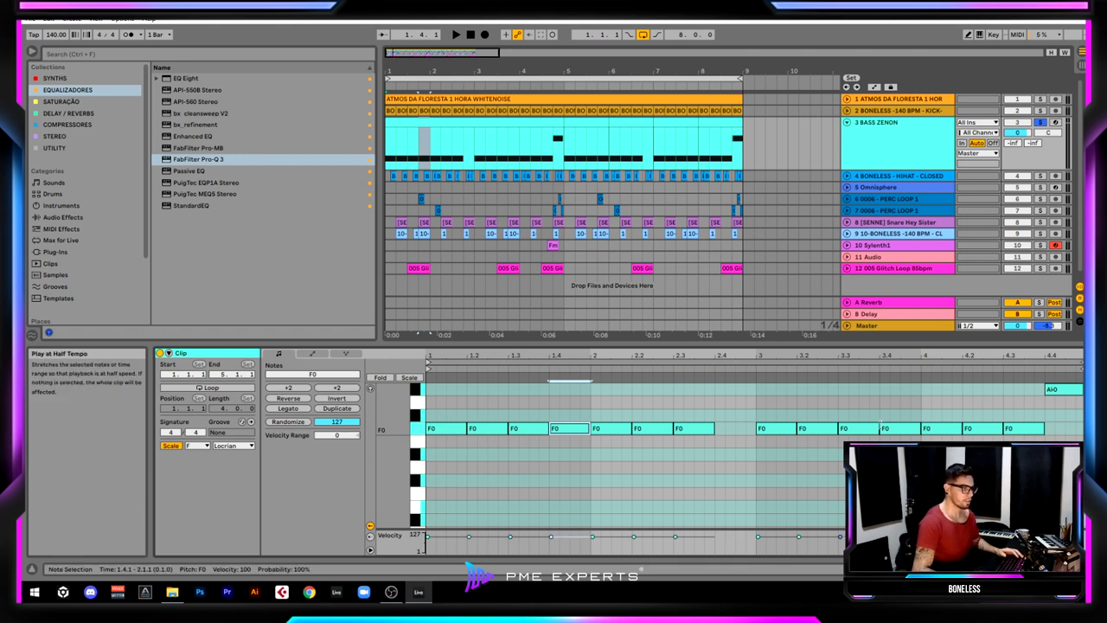
left_click(725, 413)
left_click_drag(732, 431, 752, 444)
left_click_drag(1053, 409, 1075, 404)
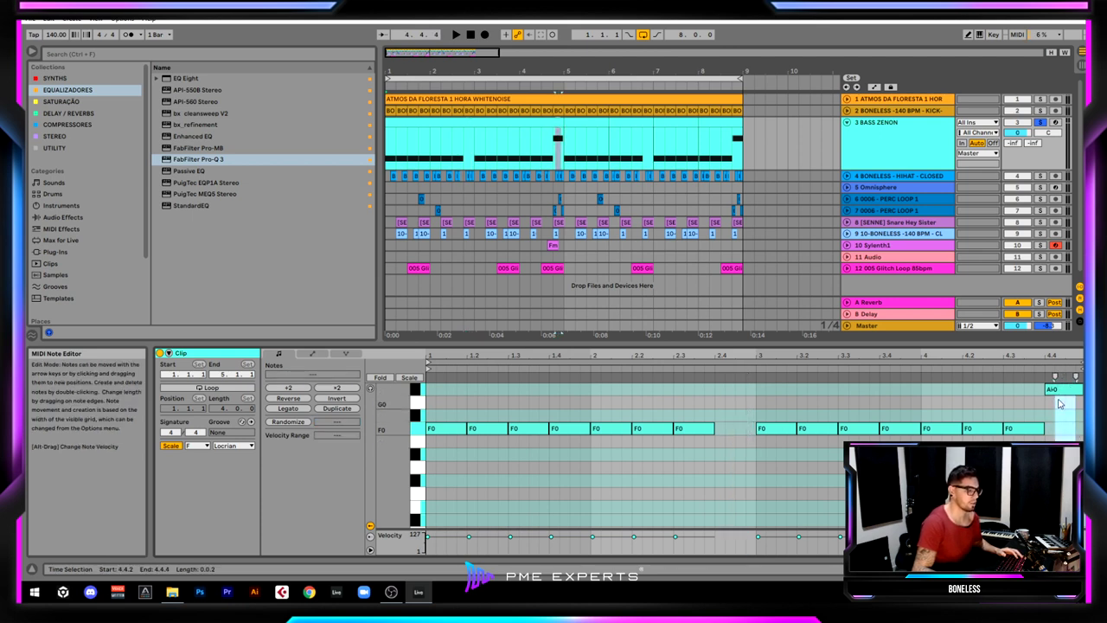
Step: Show the BASS ZENON track's device chain and play its first four-bar clip
double_click(911, 138)
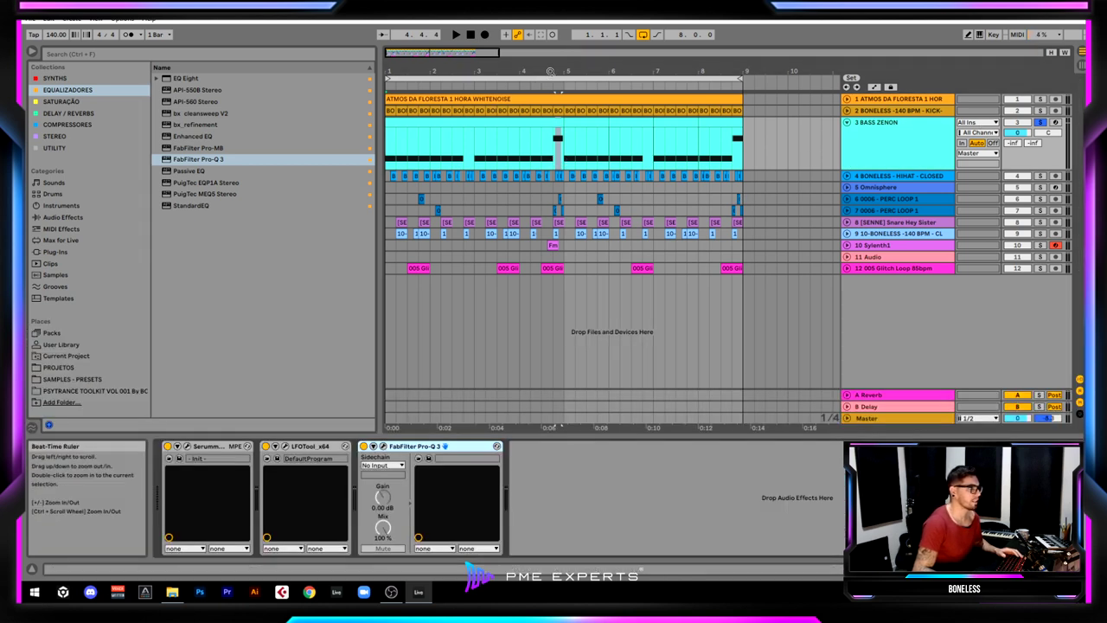
left_click_drag(529, 72, 497, 60)
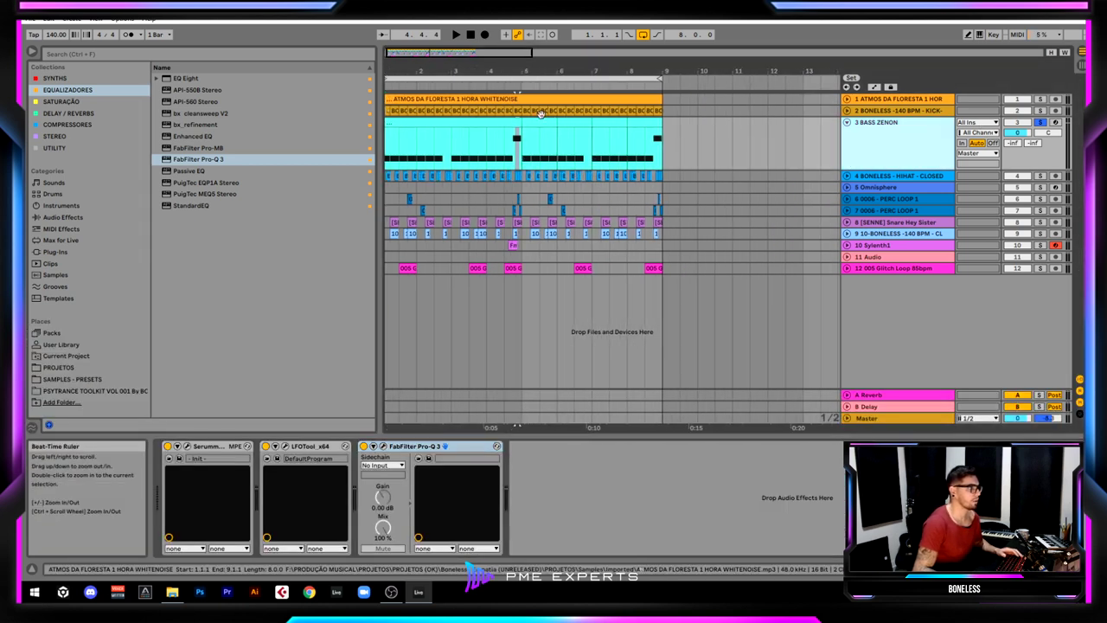
left_click(461, 122)
key("space")
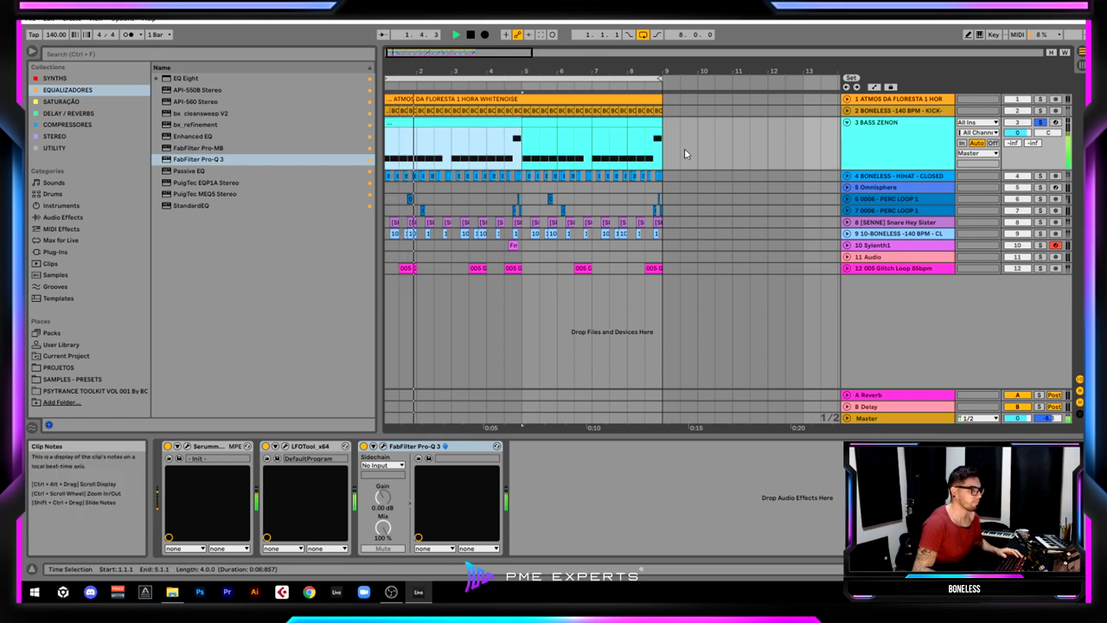
Step: Delete FabFilter Pro-Q 3 from the BASS ZENON device chain and stop playback
left_click(448, 447)
key("Delete")
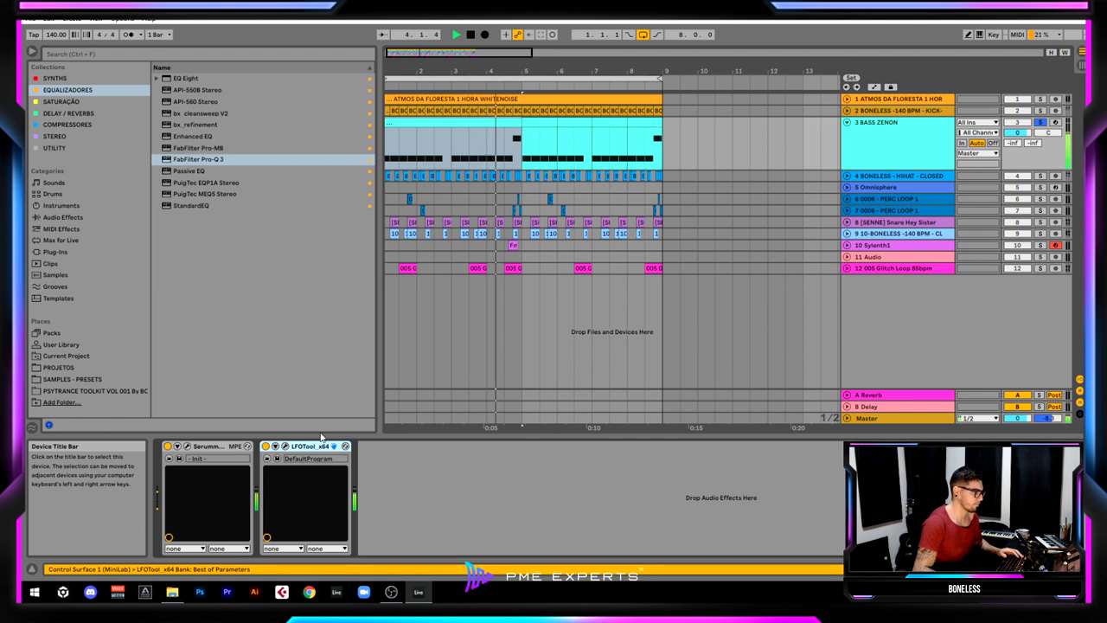
key("space")
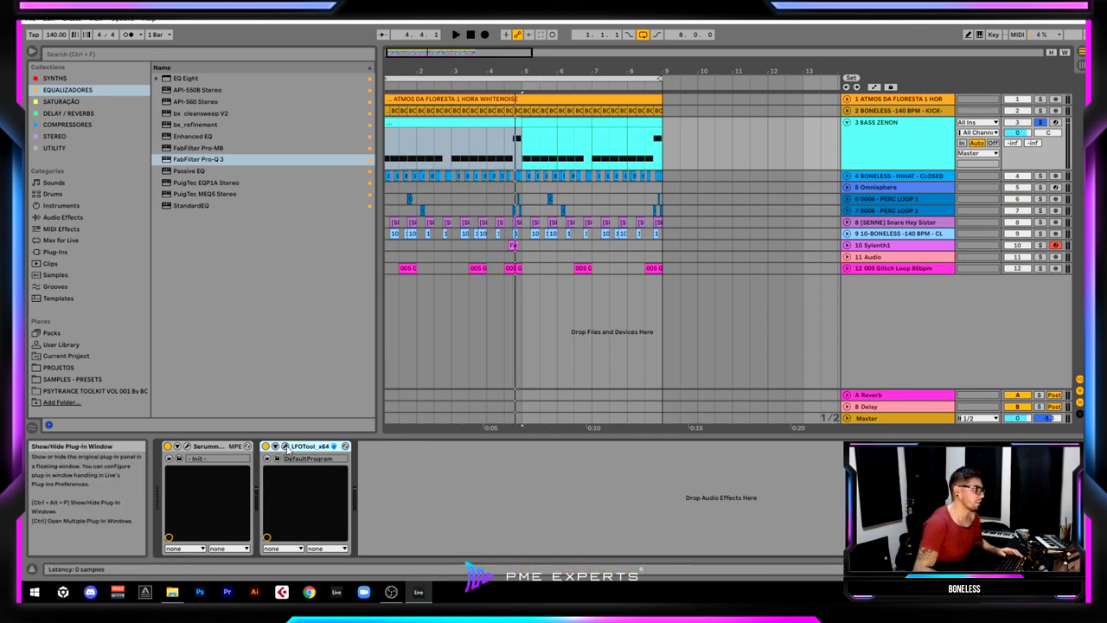
Step: Inspect the end of LFOTool's volume curve on the bass track, close its window and bypass the device
left_click(285, 447)
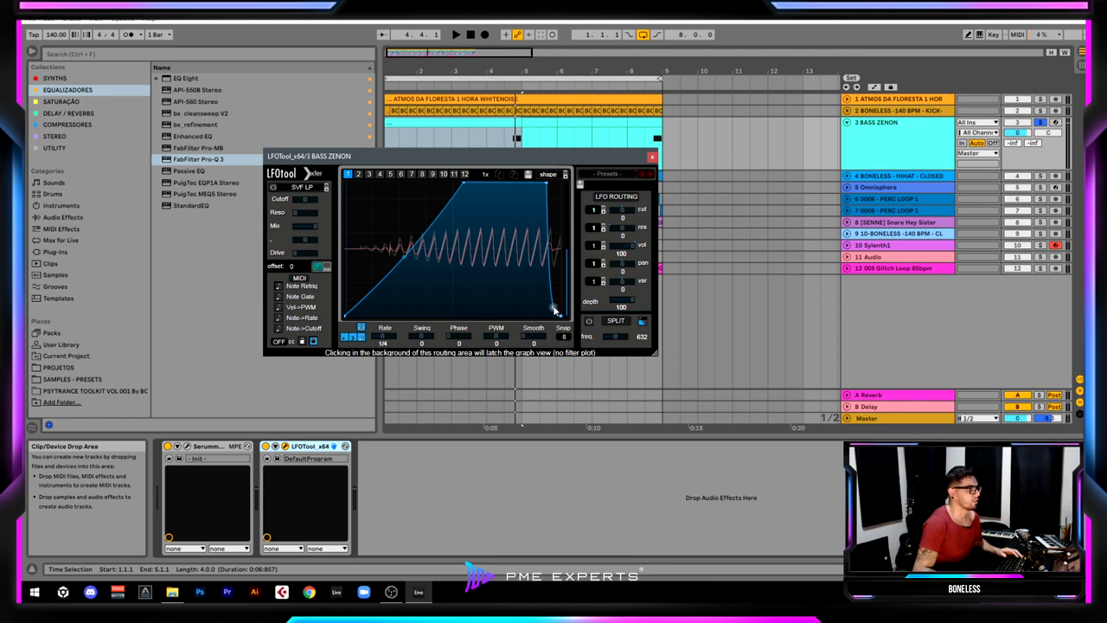
mouse_move(553, 309)
left_mouse_down()
mouse_move(562, 227)
mouse_move(554, 298)
left_mouse_up()
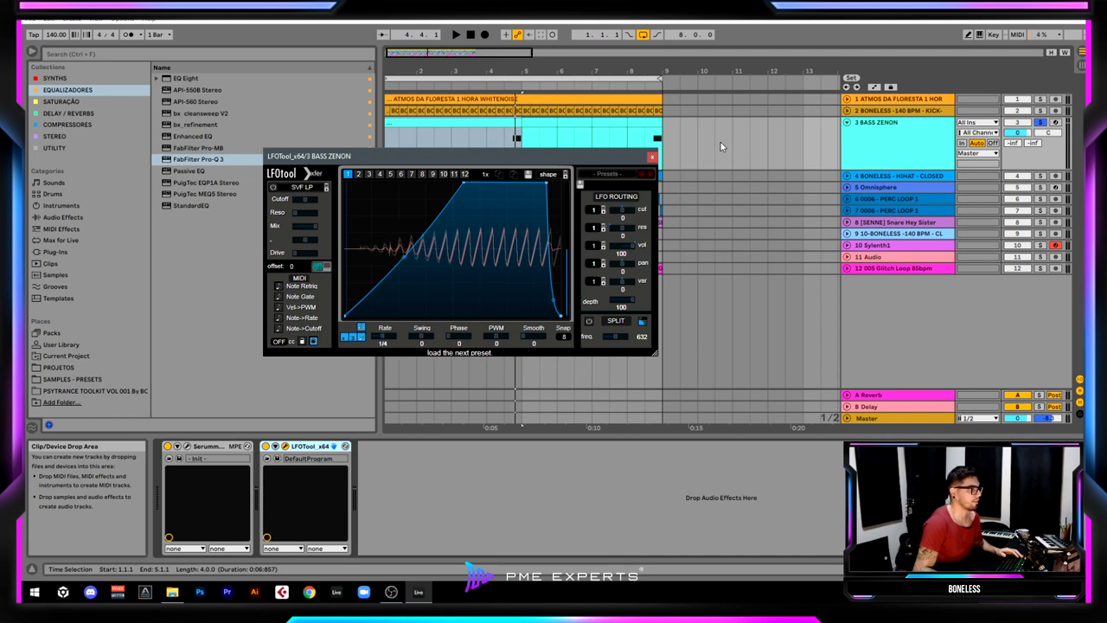
left_click(652, 158)
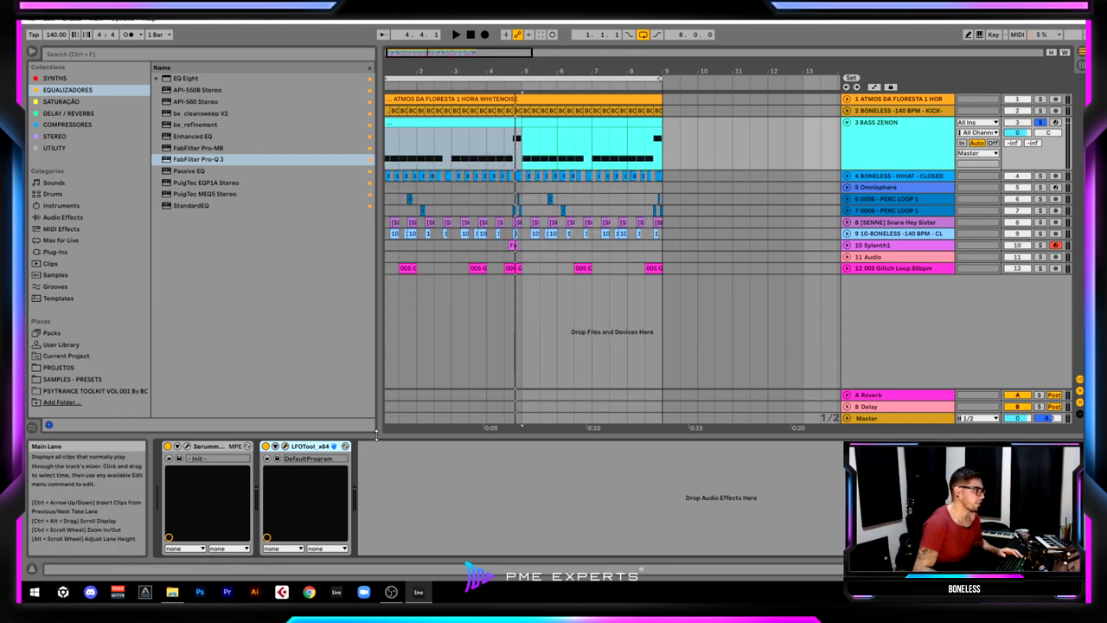
left_click(265, 446)
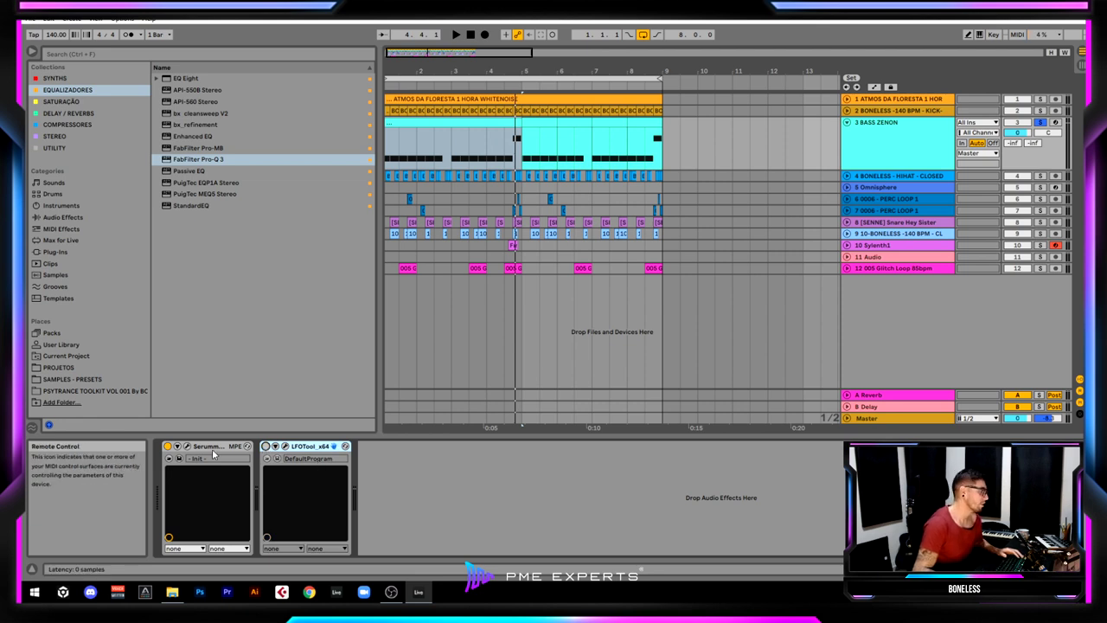
Step: Initialise the preset in the bass track's Serum and turn oscillator A's random and phase fully down
left_click(186, 446)
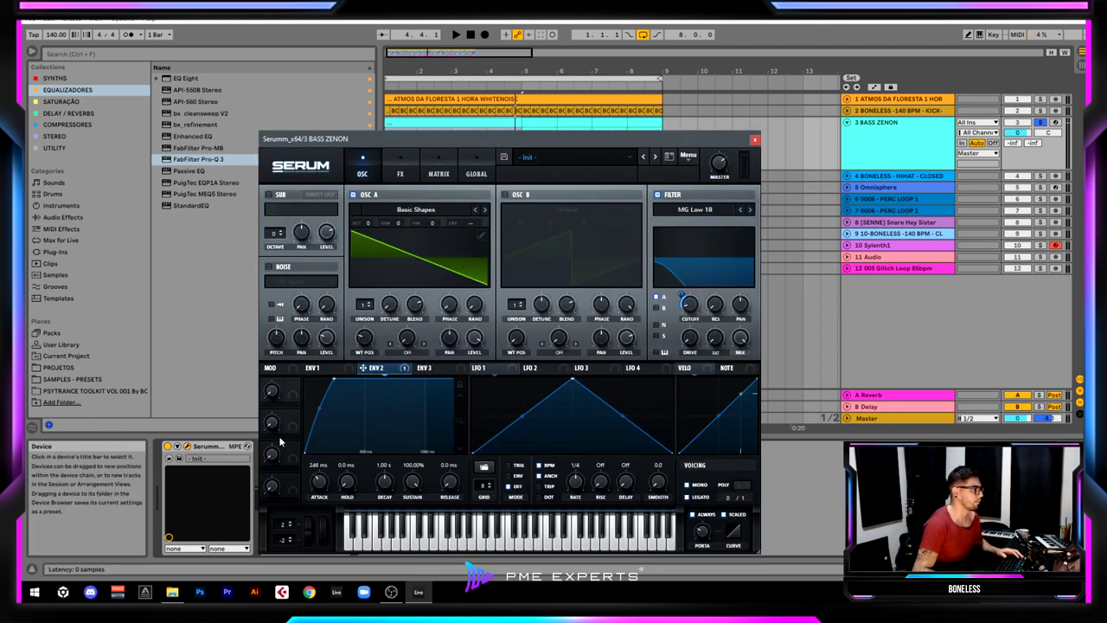
left_click_drag(442, 141, 434, 115)
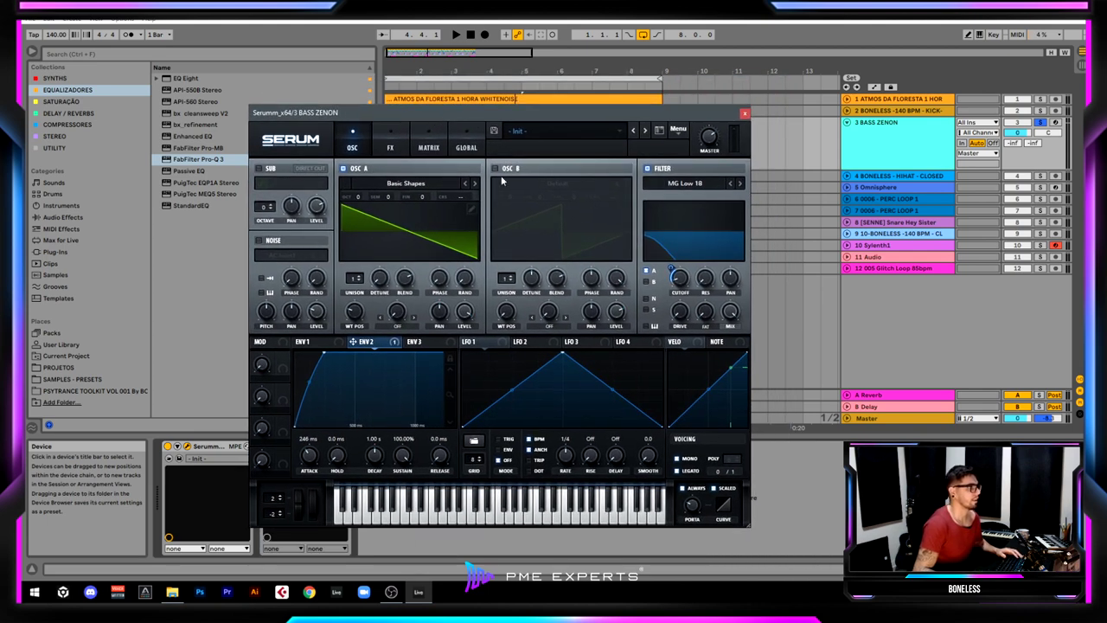
left_click(658, 133)
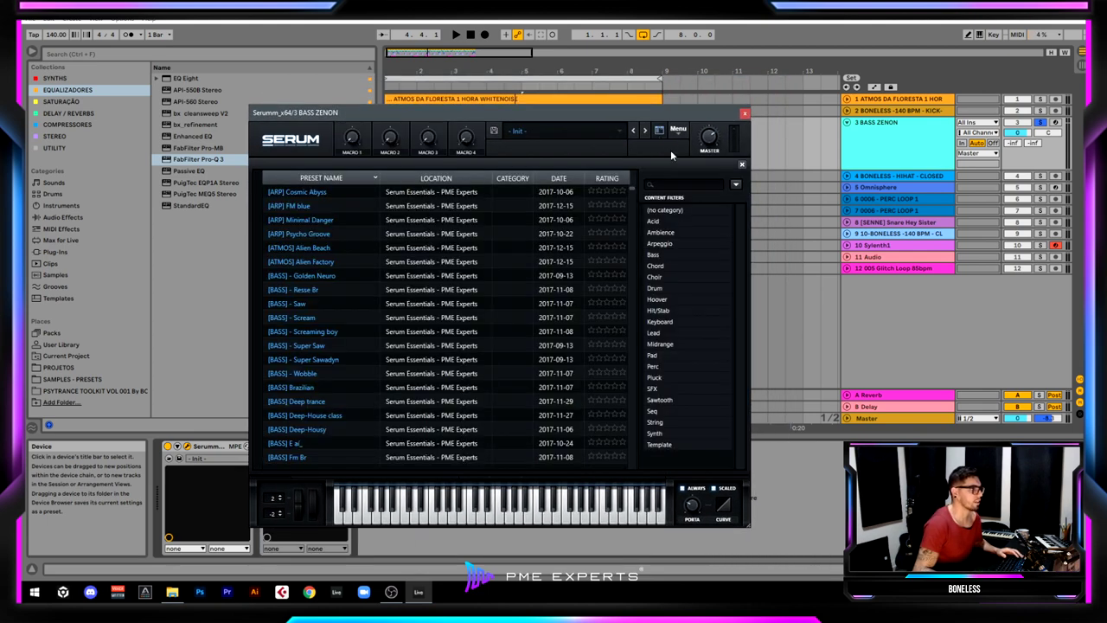
left_click(657, 130)
left_click(678, 129)
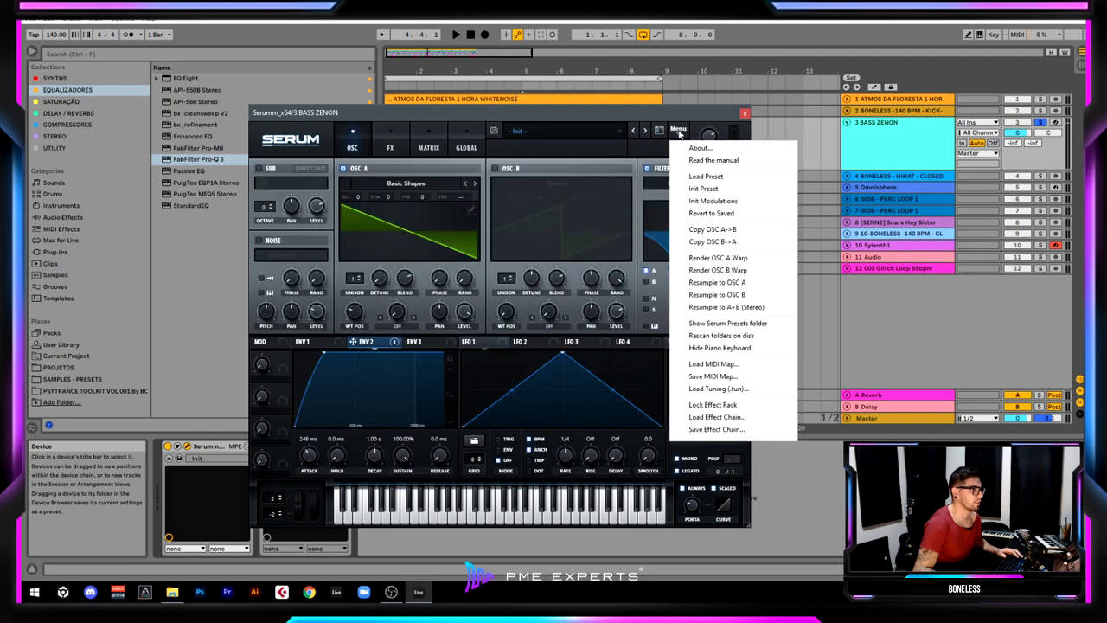
left_click(732, 189)
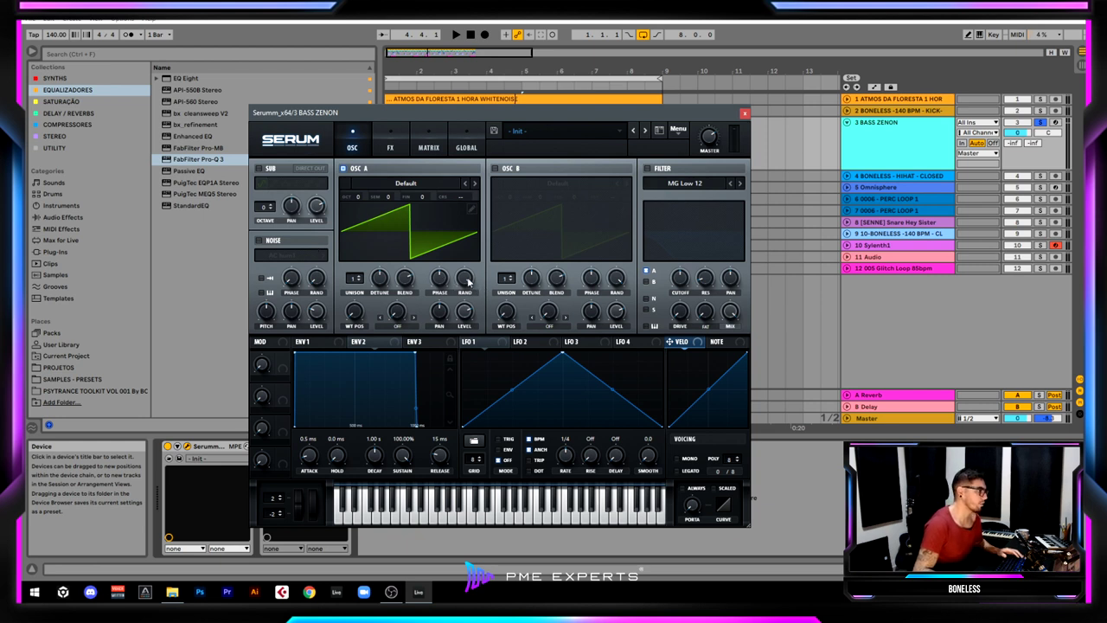
left_click_drag(467, 281, 474, 439)
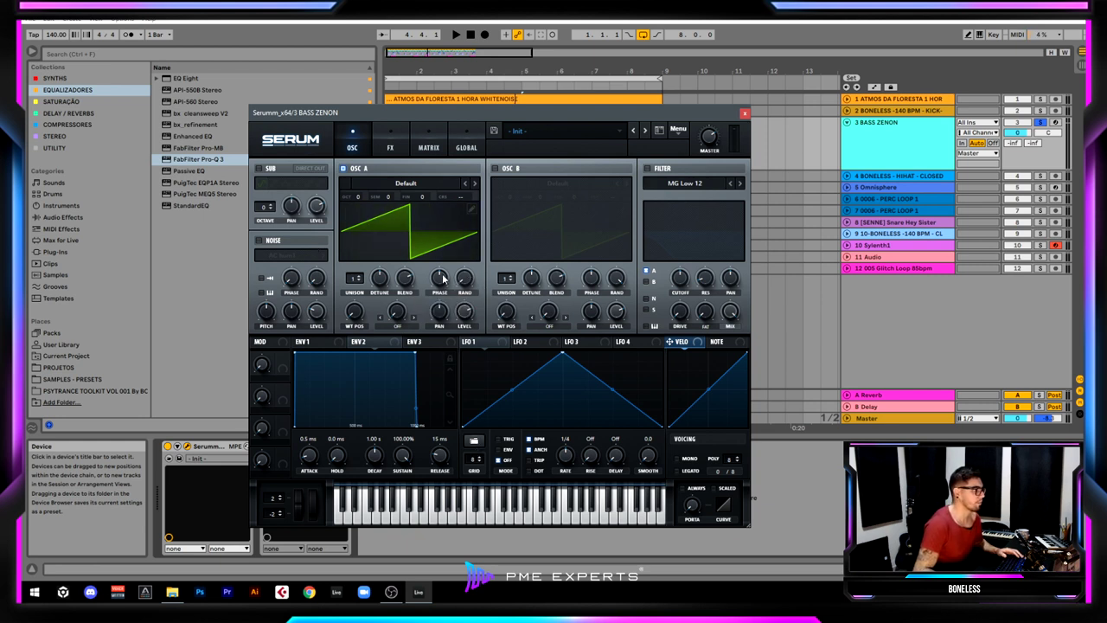
left_click_drag(442, 276, 424, 425)
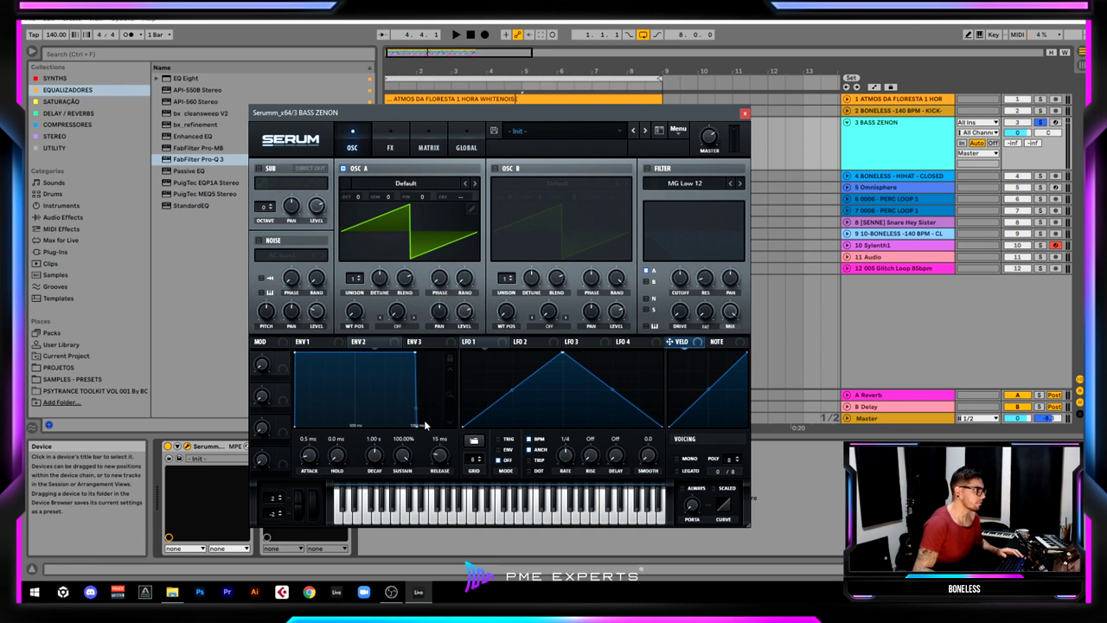
Step: Enable Serum's filter, set its type to MG Low 24 and lower the cutoff to about 57 Hz
left_click(647, 168)
left_click(718, 187)
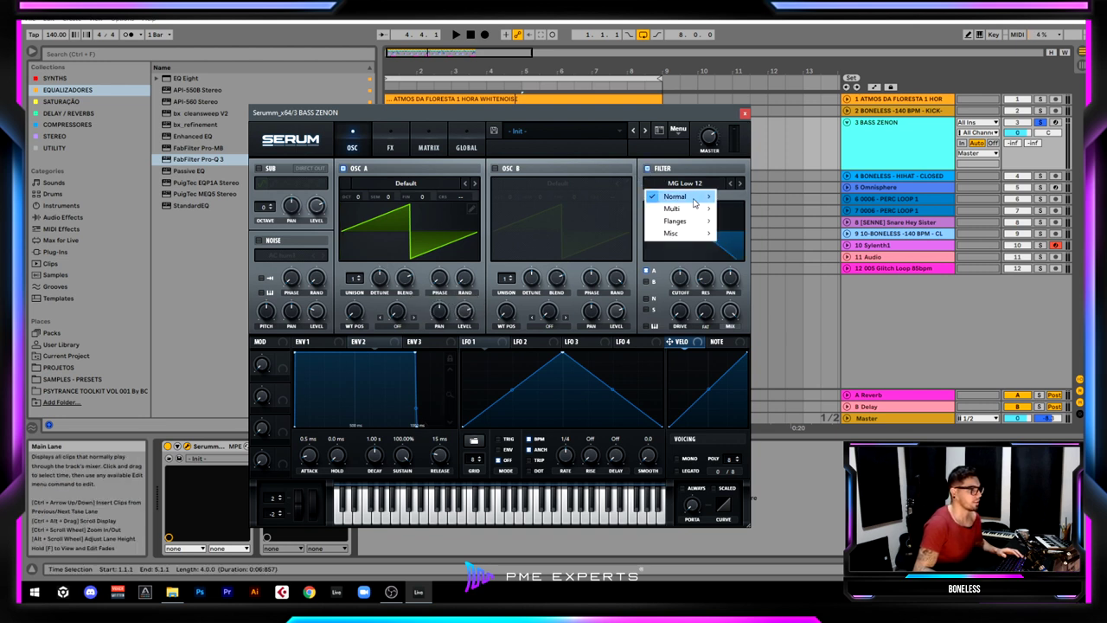
mouse_move(700, 200)
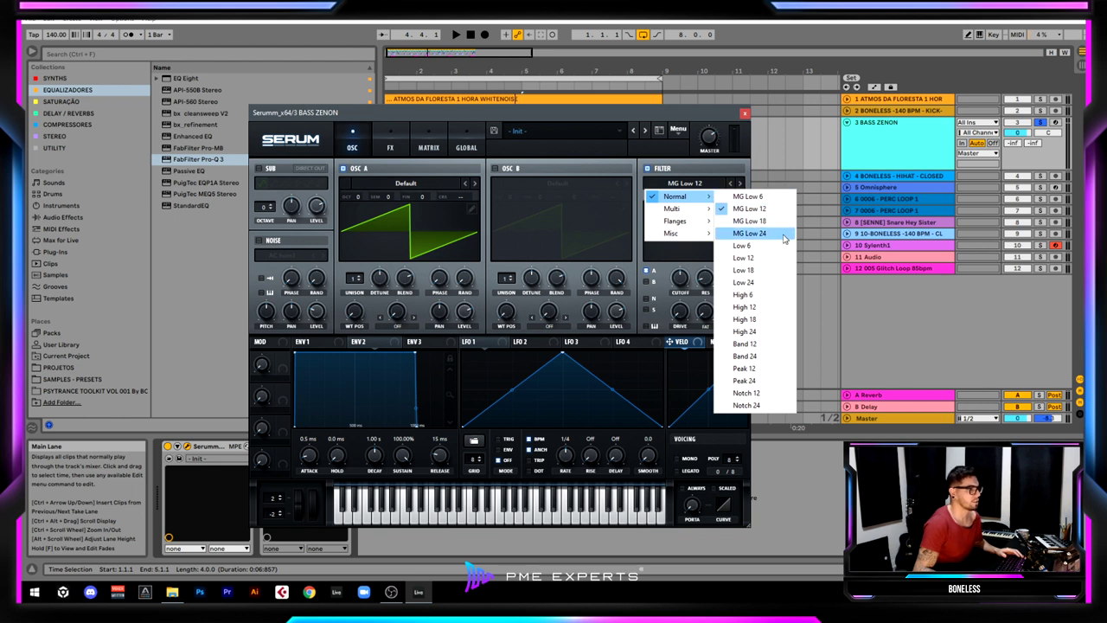
left_click(749, 233)
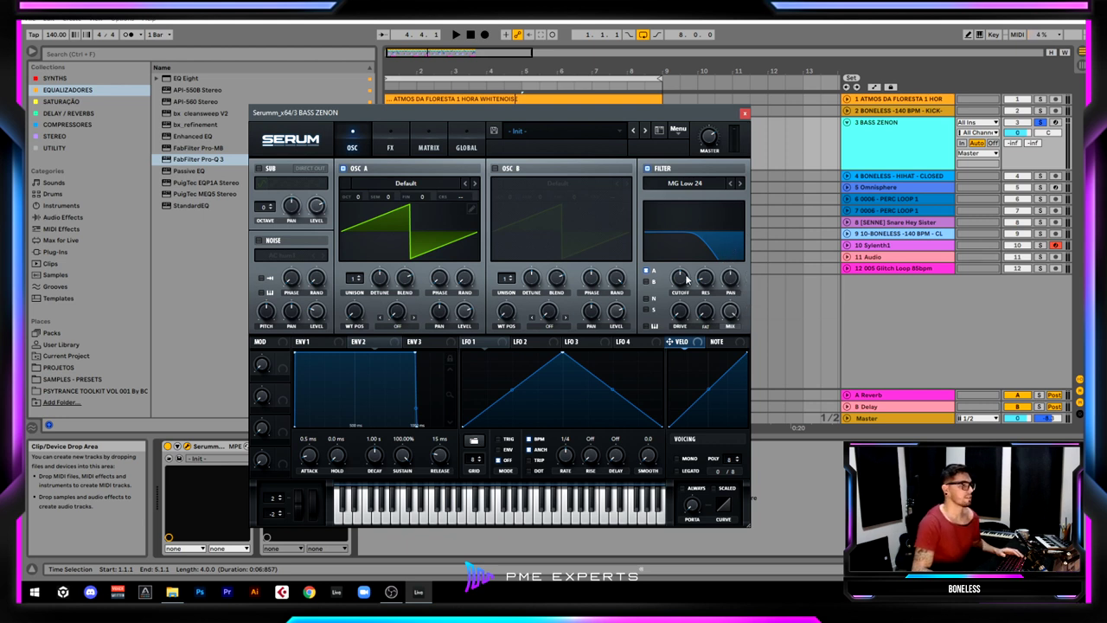
left_click_drag(682, 281, 664, 297)
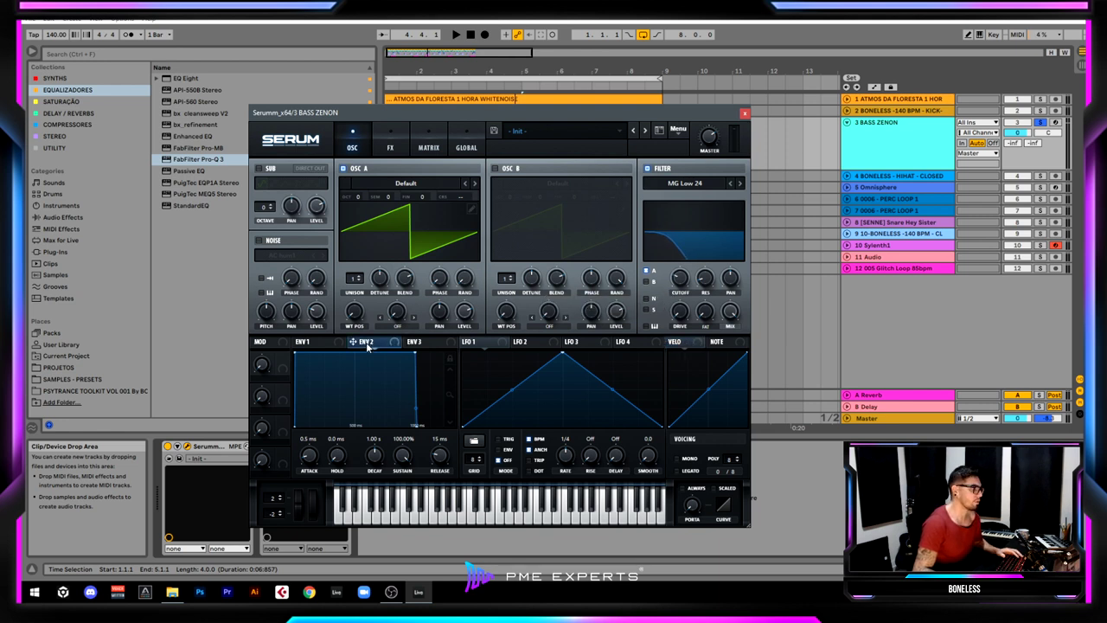
Step: Assign Env 2 to the filter cutoff and adjust its modulation amount, playing the bass to hear the effect
left_click_drag(367, 346, 679, 283)
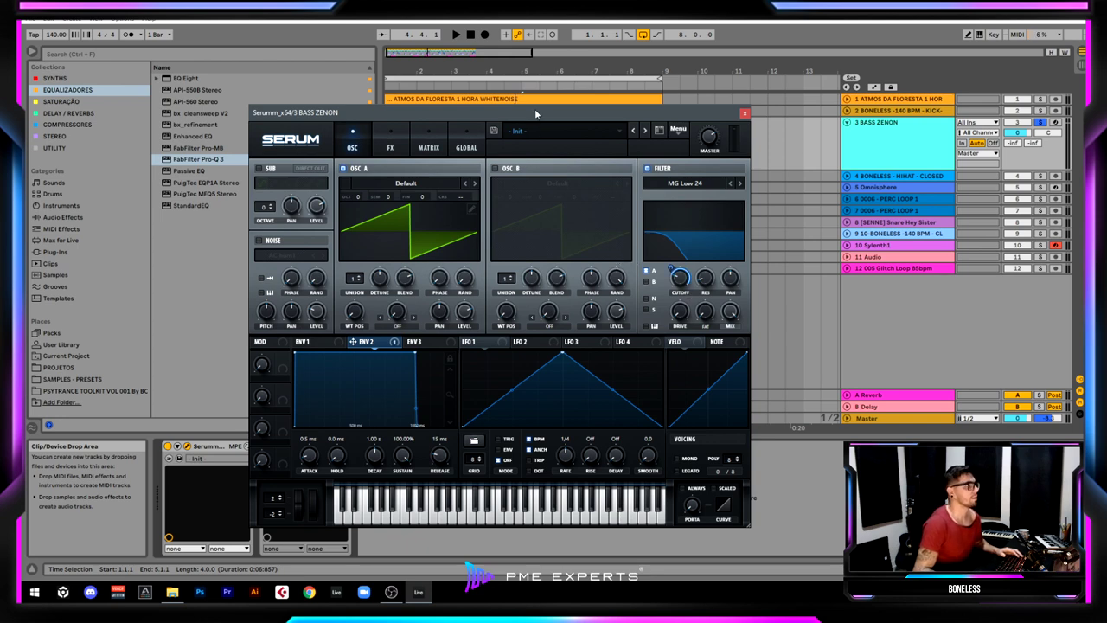
left_click_drag(534, 113, 587, 111)
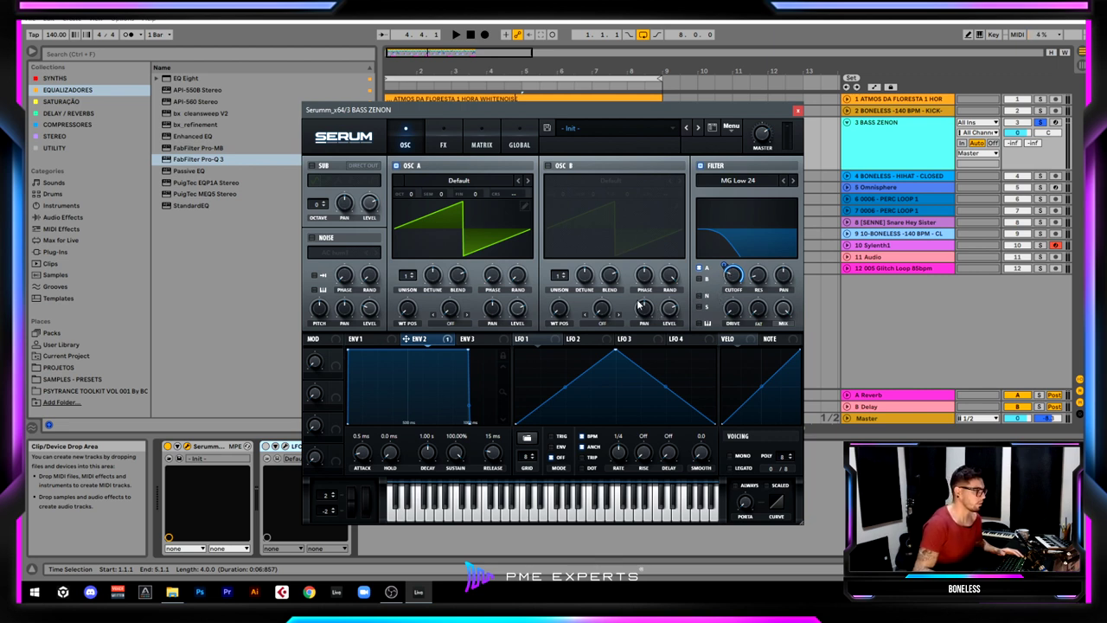
mouse_move(738, 276)
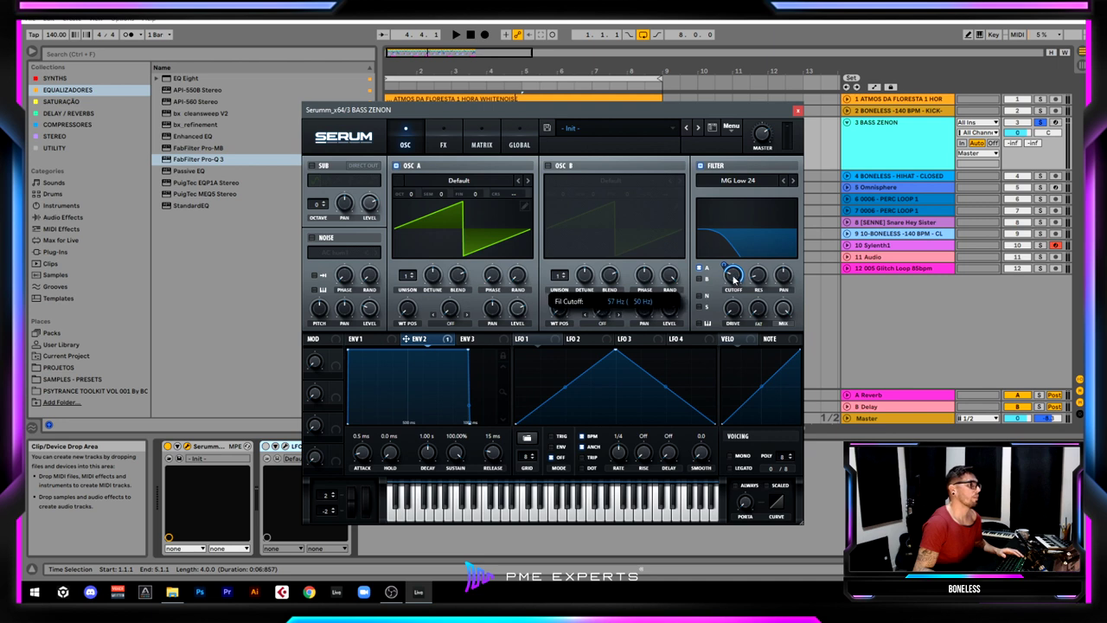
mouse_move(738, 277)
left_mouse_down()
mouse_move(736, 288)
mouse_move(728, 274)
mouse_move(728, 292)
left_mouse_up()
key("space")
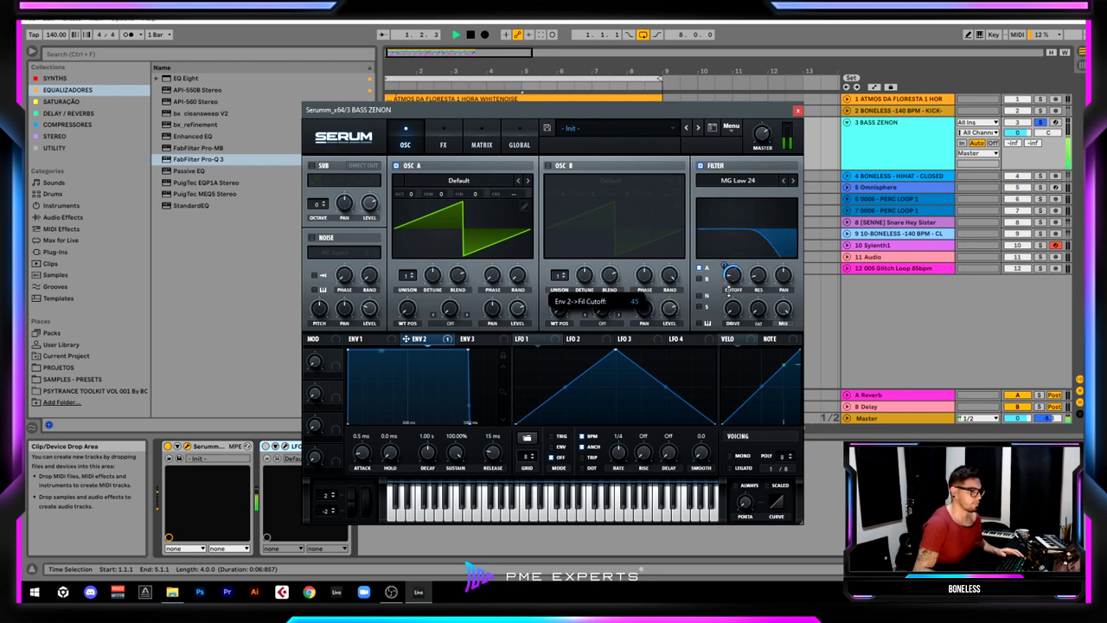
mouse_move(733, 286)
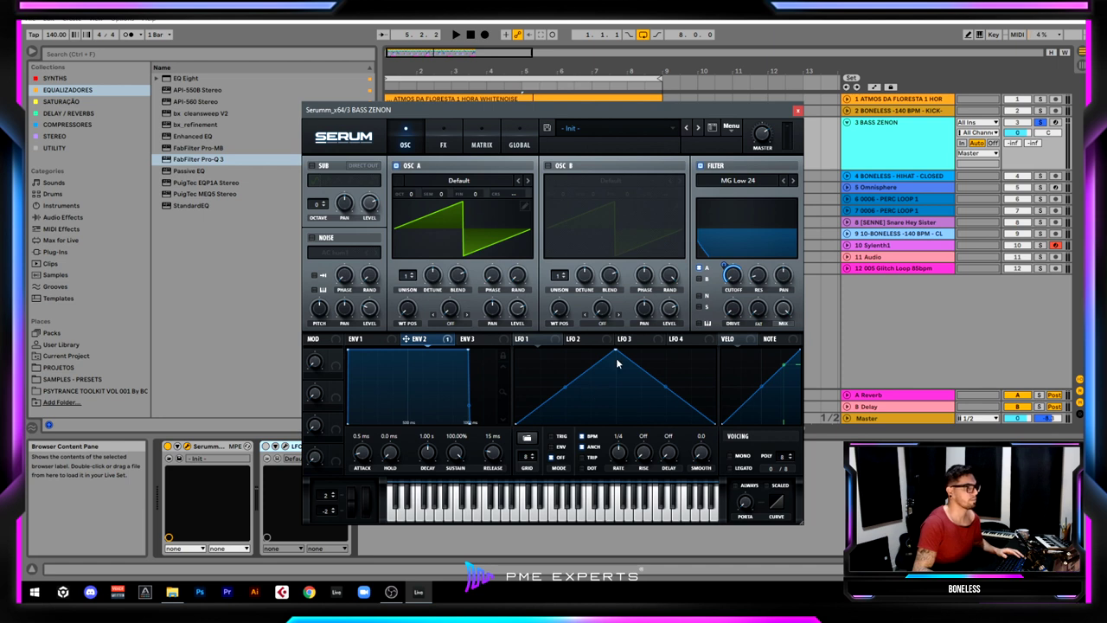
left_click_drag(726, 264, 738, 323)
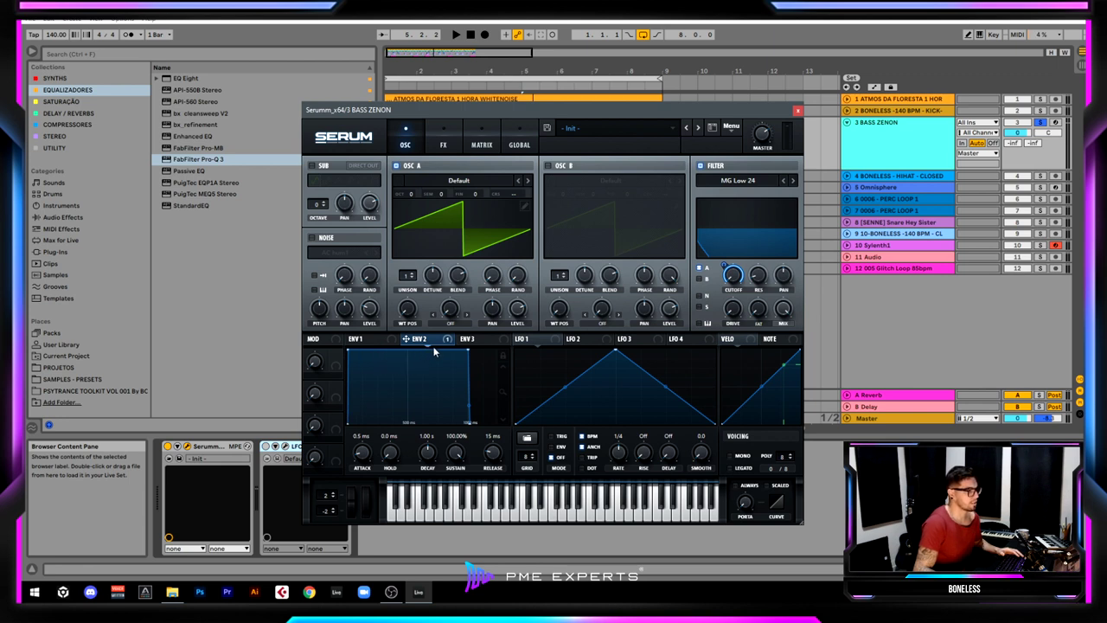
left_click_drag(725, 265, 724, 275)
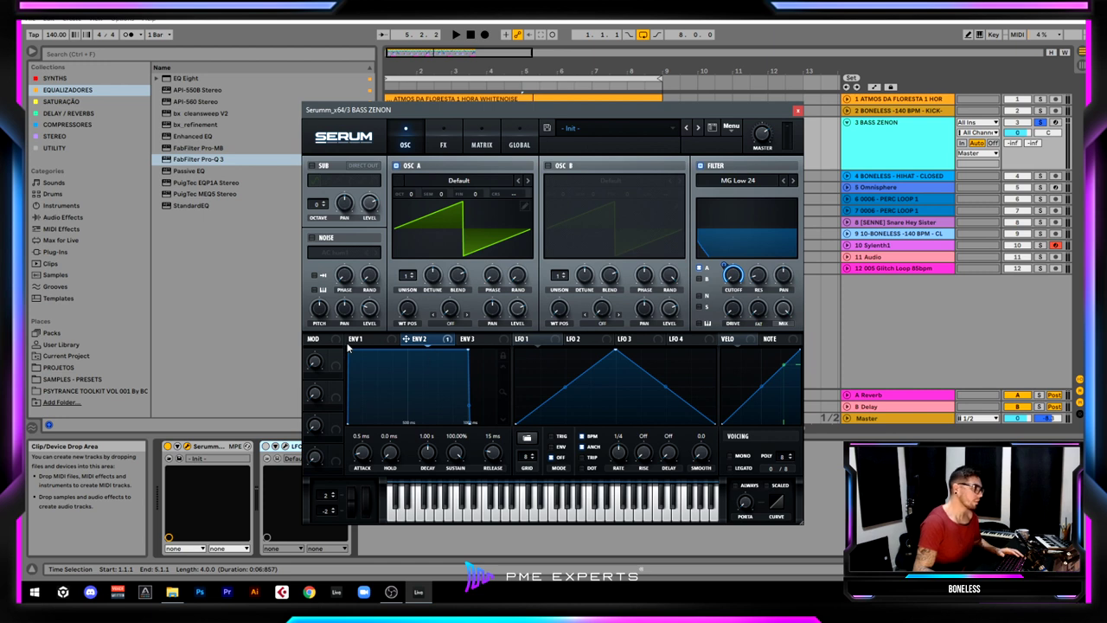
Step: Set Env 2's attack to 245 ms and play the bass with the kick track soloed alongside it
left_click_drag(367, 460, 367, 423)
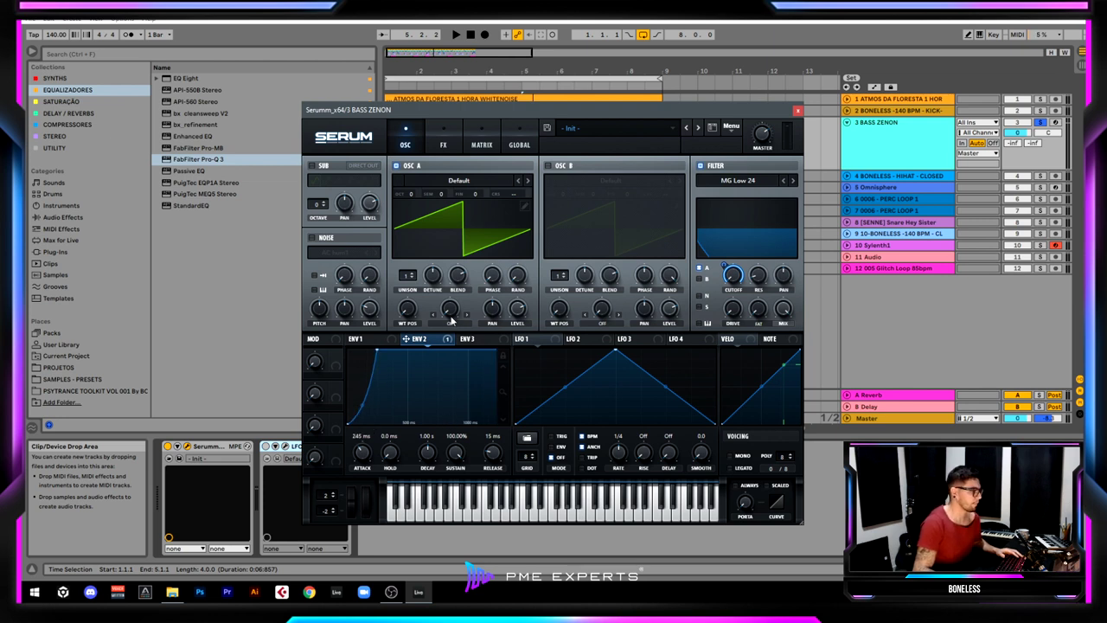
left_click(536, 79)
key("space")
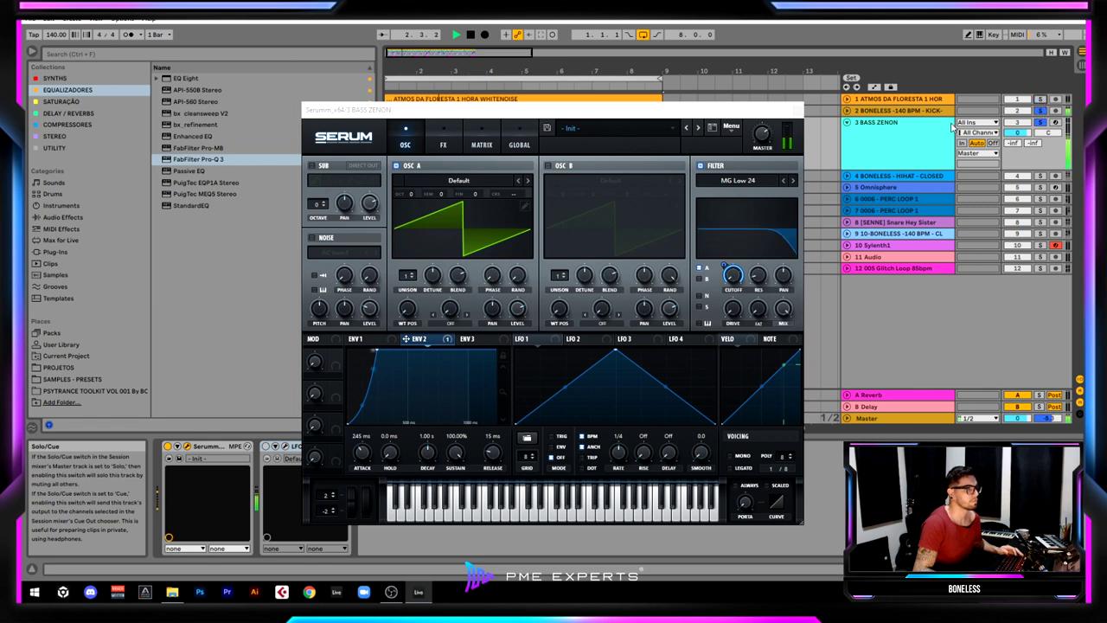
Step: Make Env 2's attack curve less steep and lengthen its attack to 466 ms while the bass and kick play
left_click(368, 395)
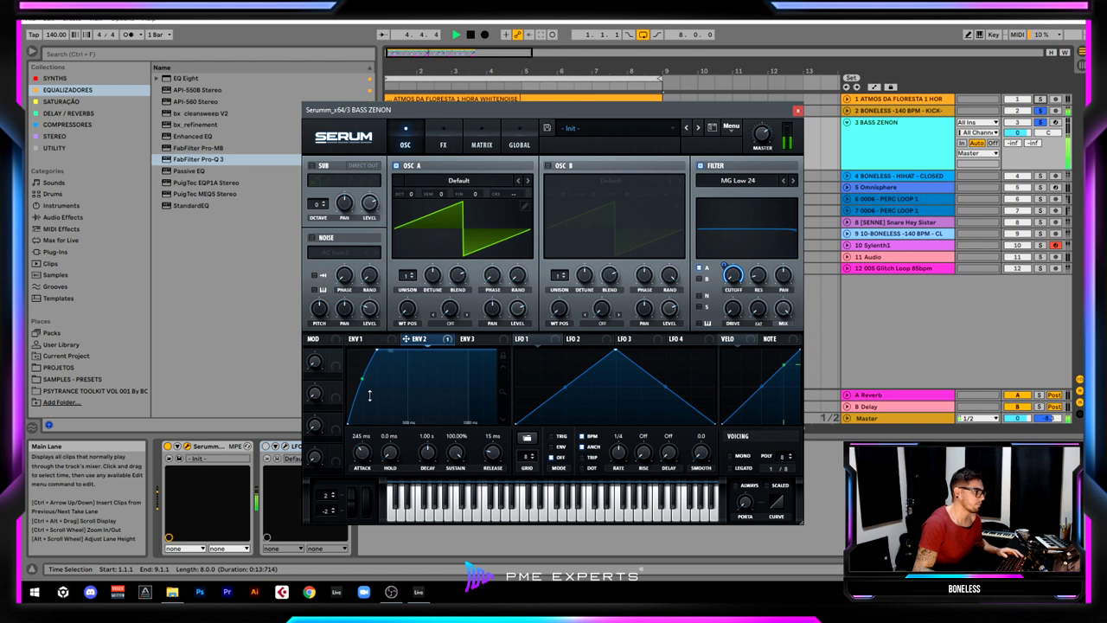
left_click_drag(378, 351, 423, 340)
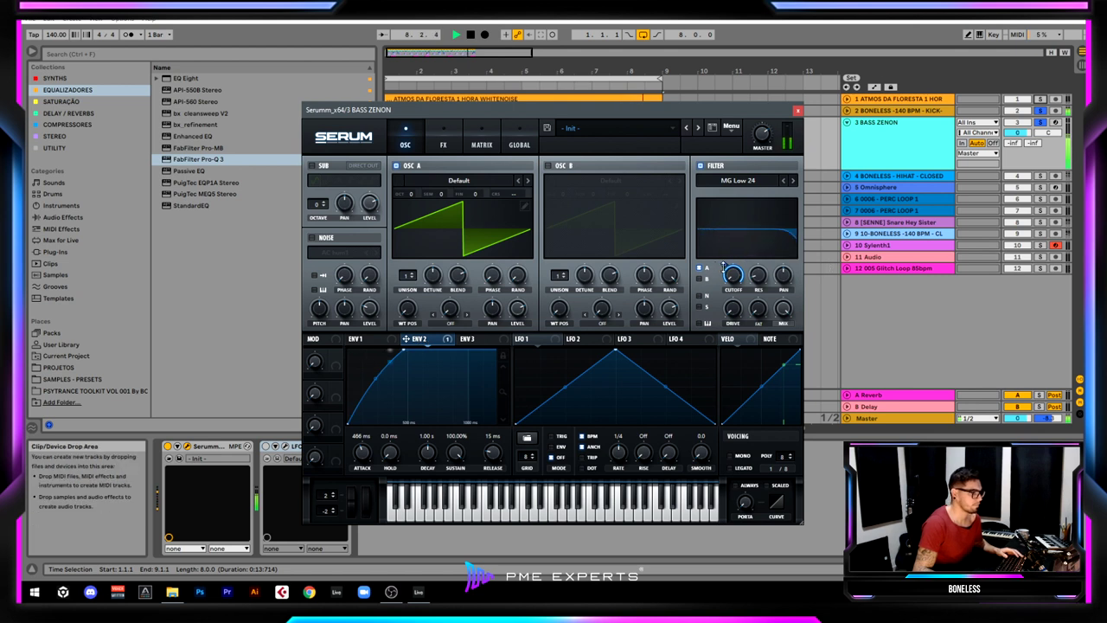
key("space")
Step: Readjust Env 2's modulation amount on the filter cutoff and restart playback to hear the change
right_click(724, 266)
left_click(723, 270)
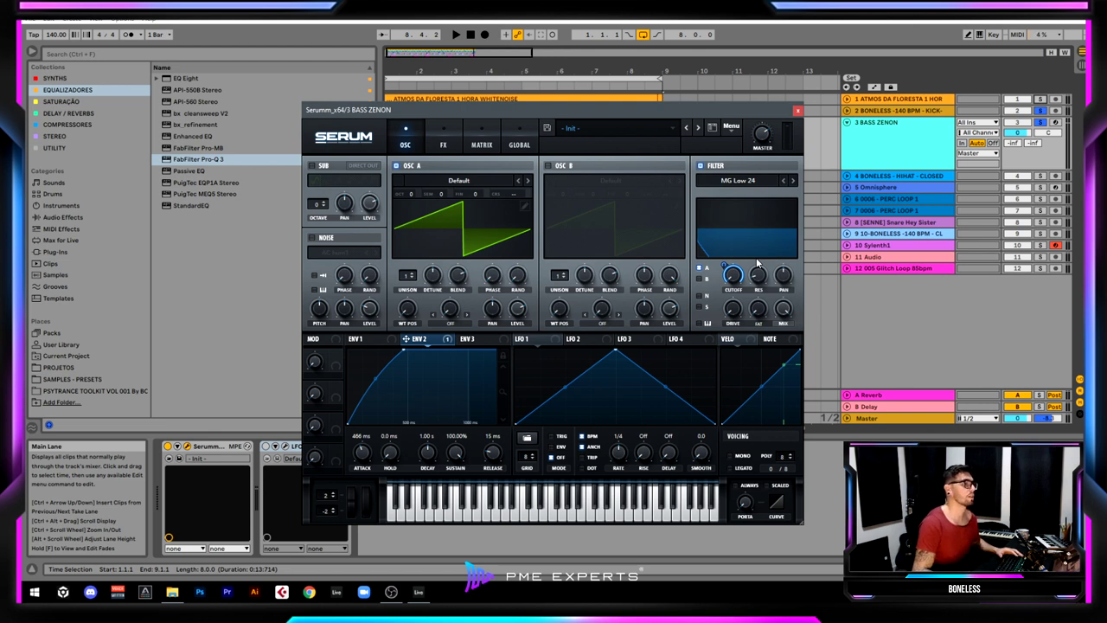
left_click_drag(725, 267, 717, 286)
key("space")
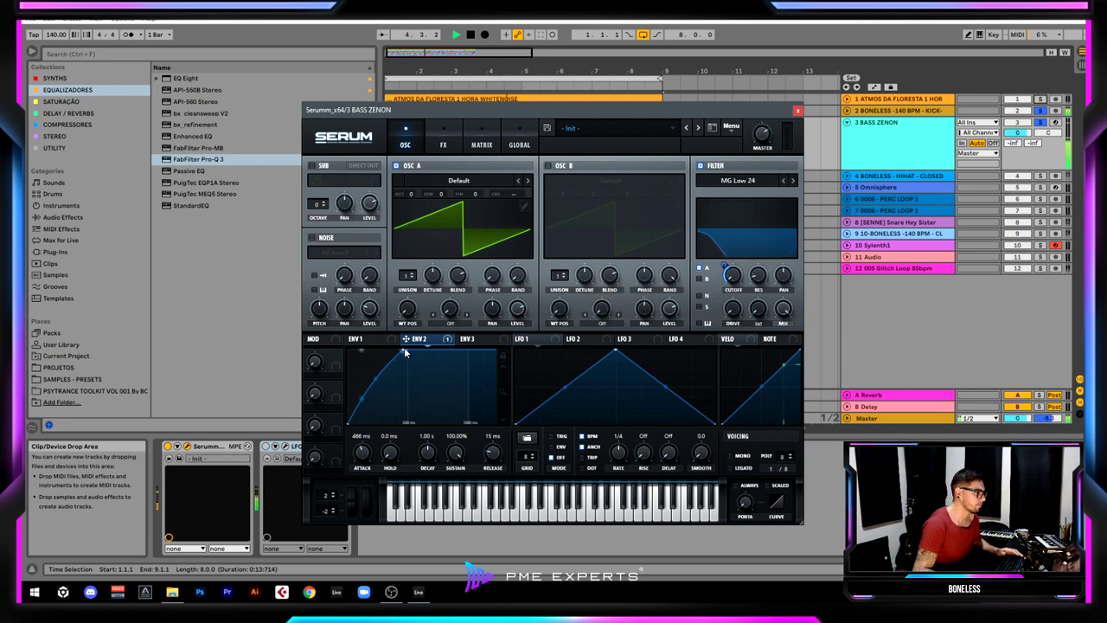
Step: Set Env 2's attack to 252 ms and close Serum's window
left_click_drag(403, 353, 364, 350)
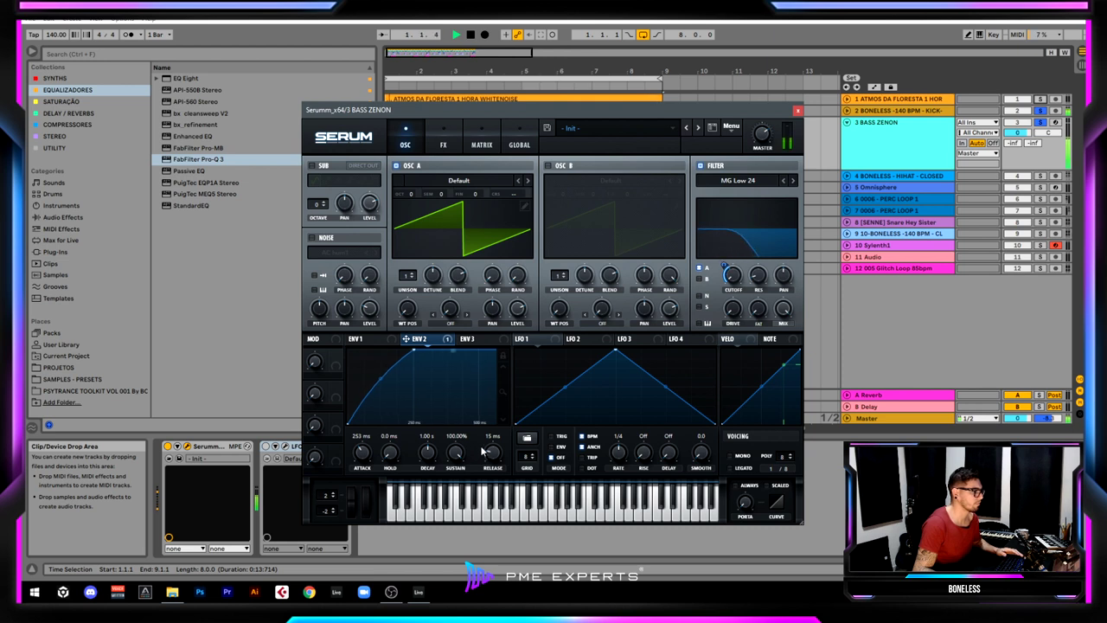
left_click_drag(416, 351, 414, 349)
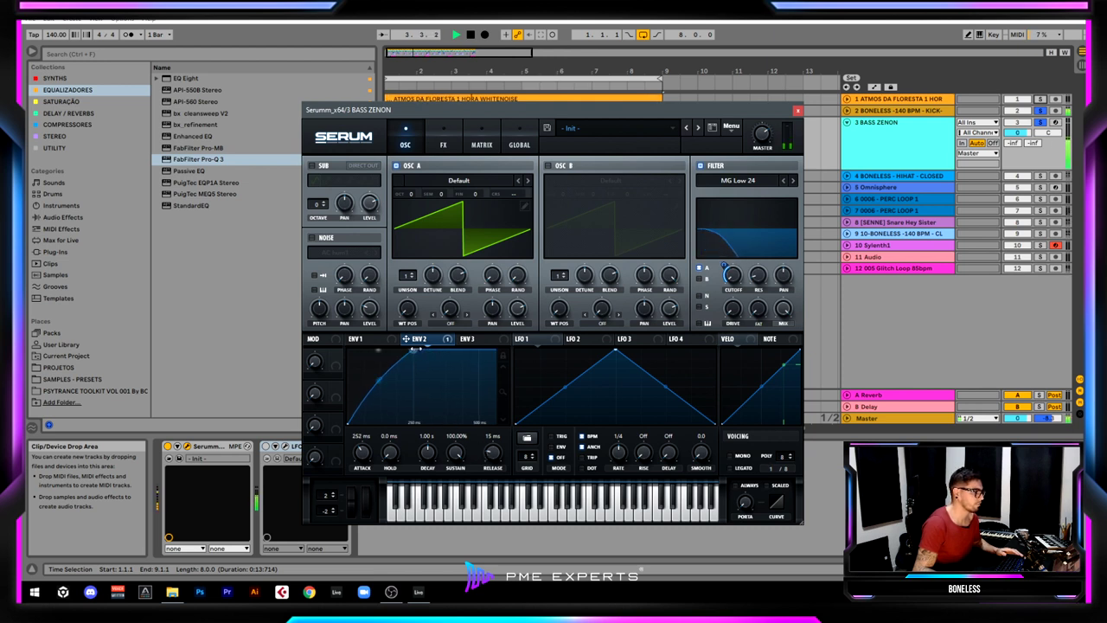
left_click(798, 112)
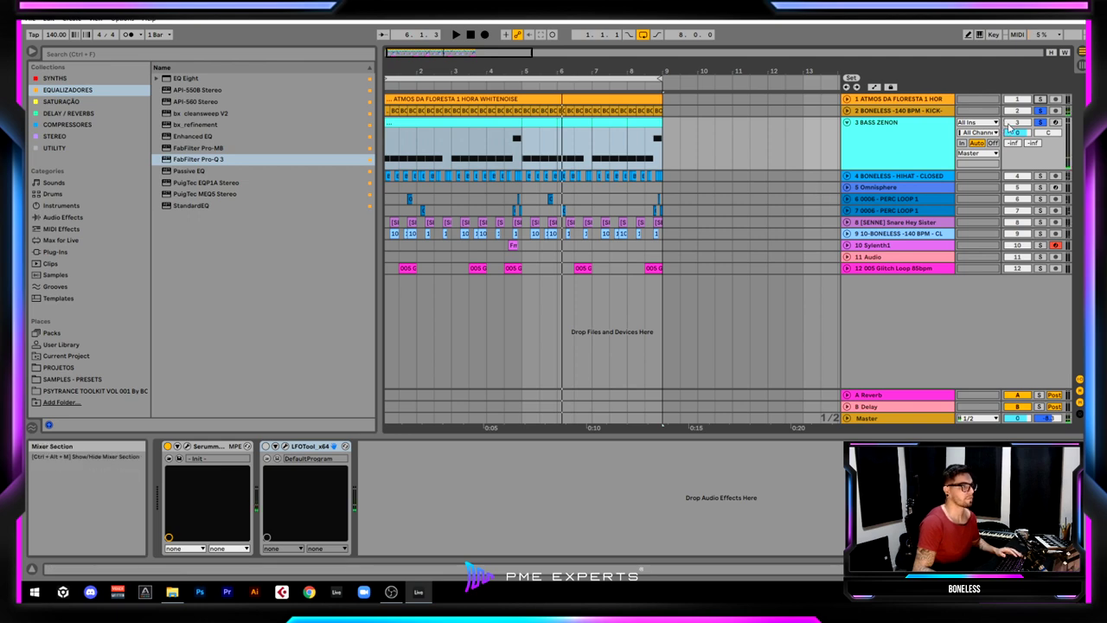
Step: Unfold the kick track and play it soloed, checking its level and the master's in the mixer
key("Tab")
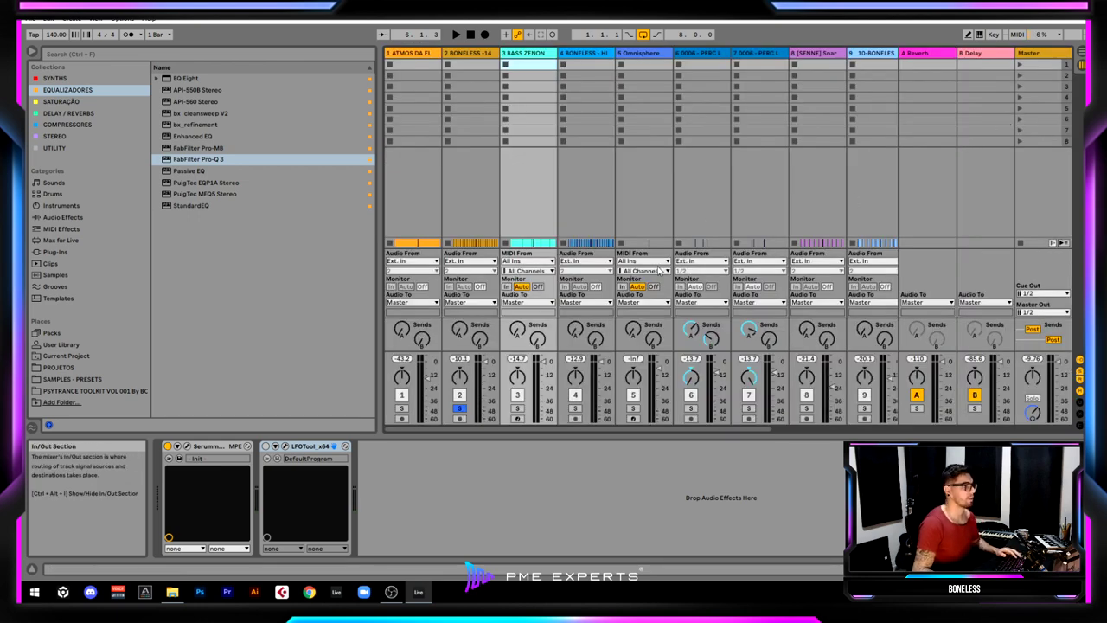
key("Tab")
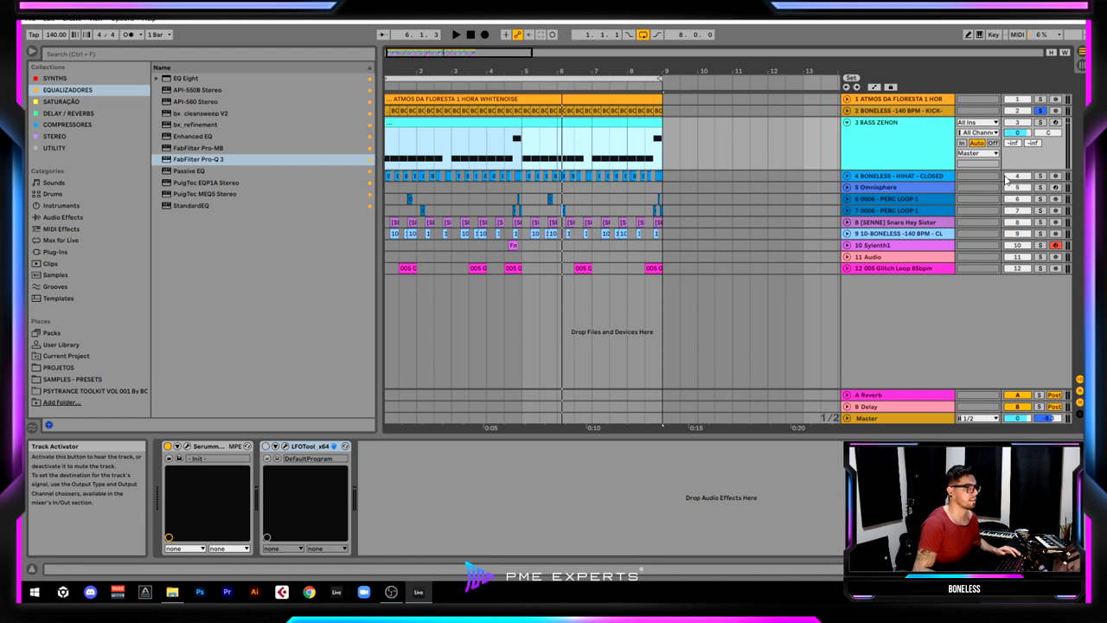
left_click(847, 111)
left_click(904, 119)
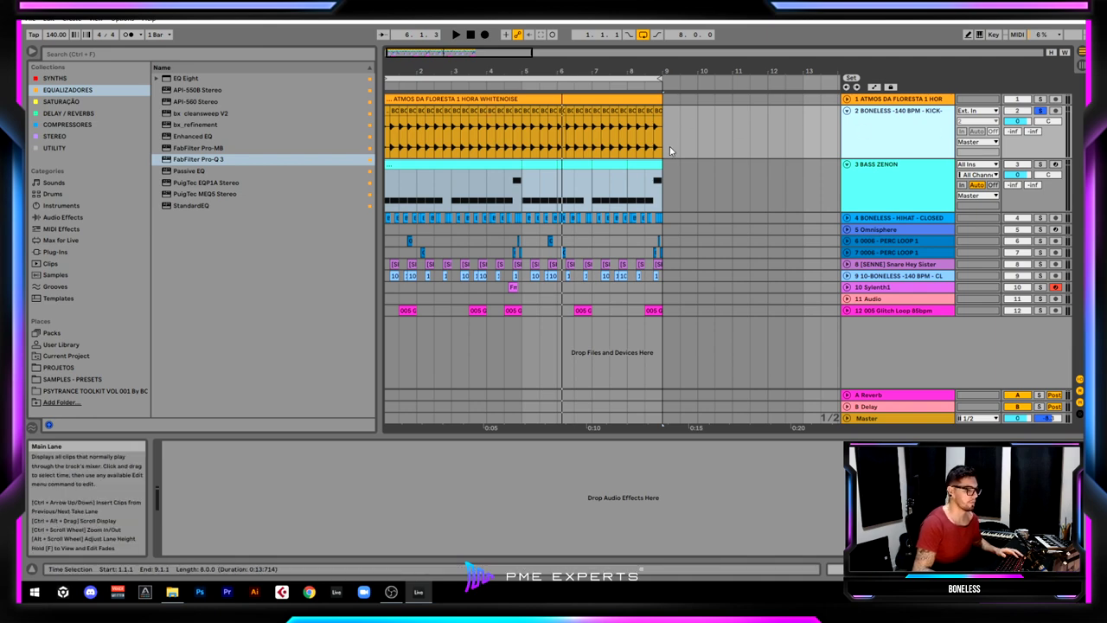
left_click(399, 184)
key("space")
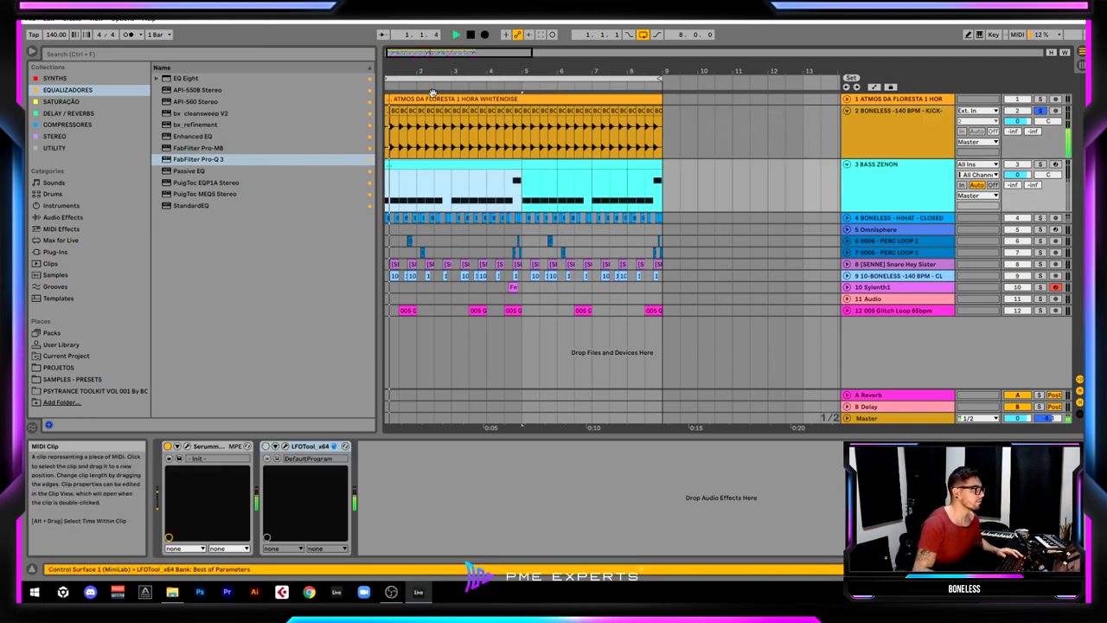
key("Tab")
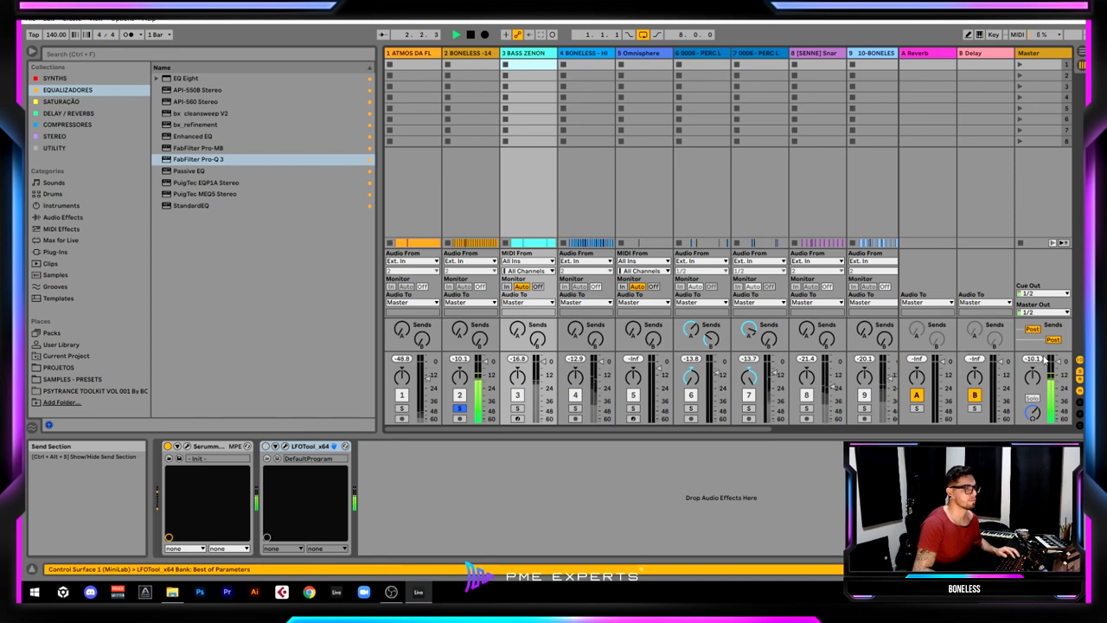
key("Tab")
key("Tab")
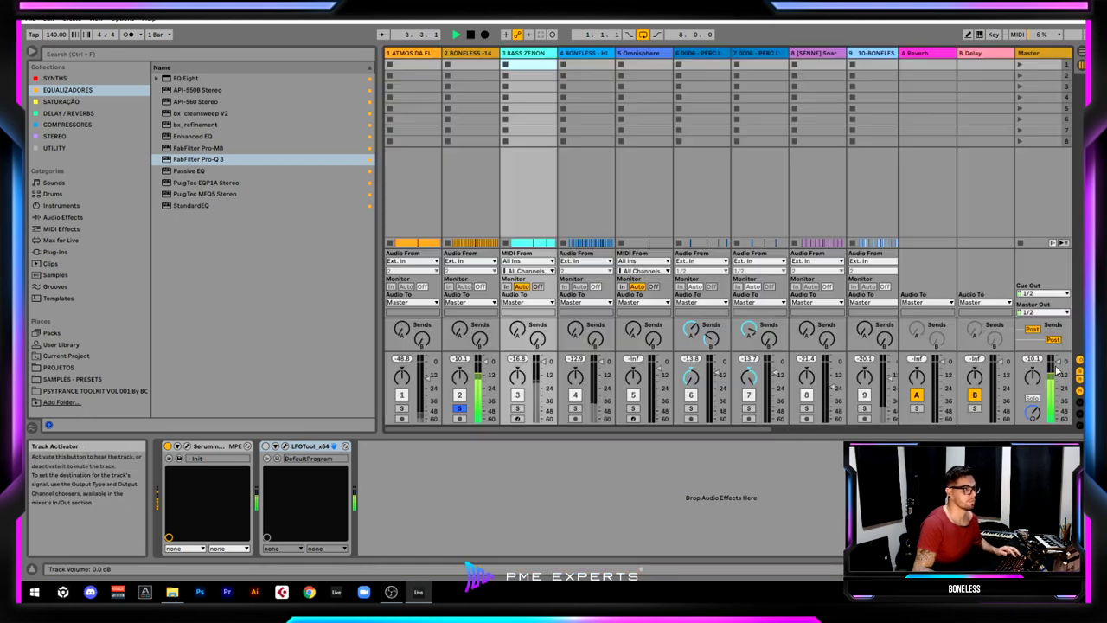
key("Tab")
key("space")
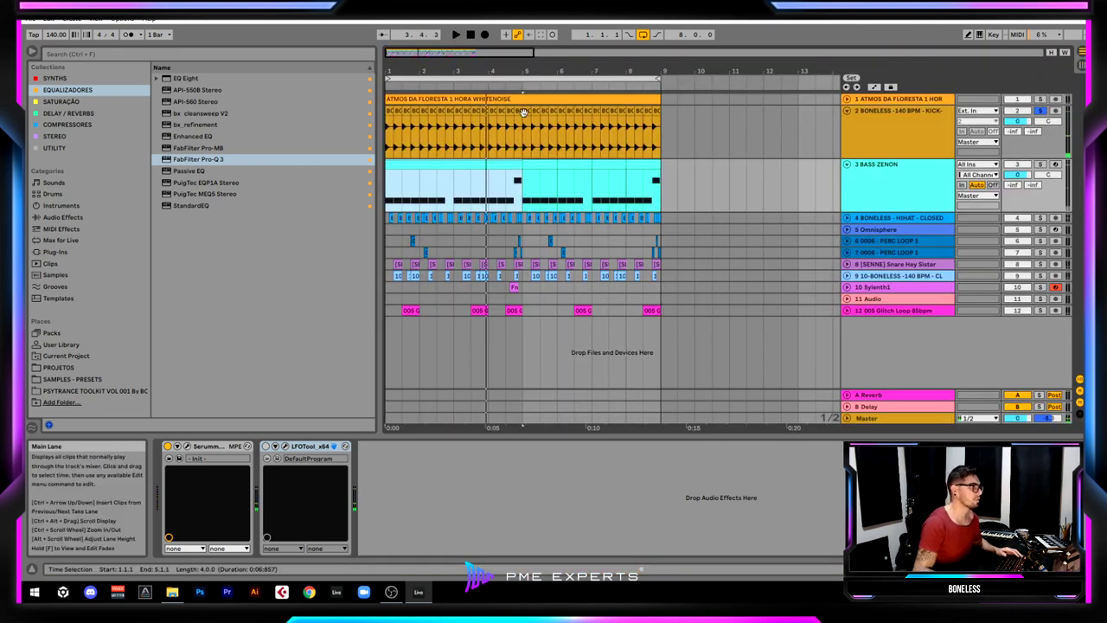
Step: Solo only the BASS ZENON track and play it, checking its level and the master's in the mixer
left_click_drag(453, 72, 523, 82)
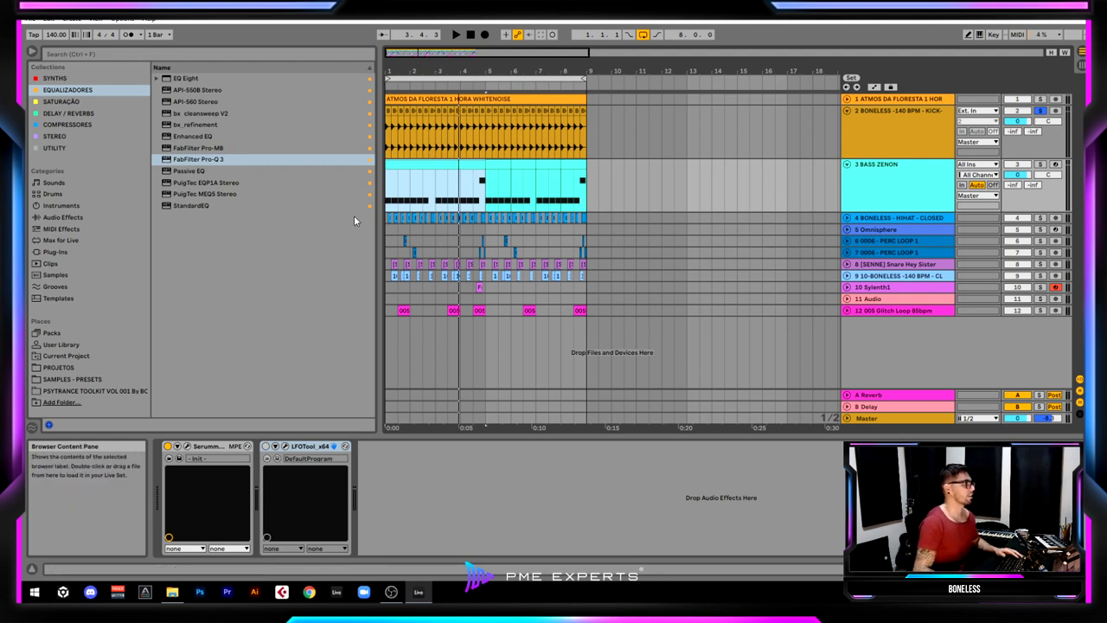
mouse_move(426, 70)
left_mouse_down()
mouse_move(426, 107)
mouse_move(425, 78)
left_mouse_up()
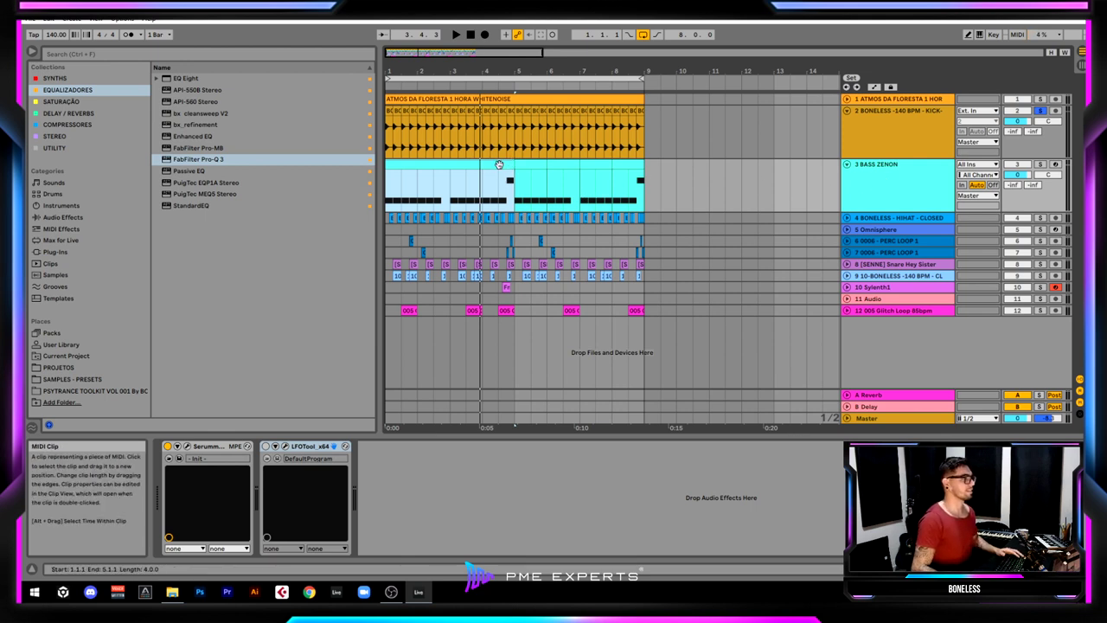
left_click(511, 164)
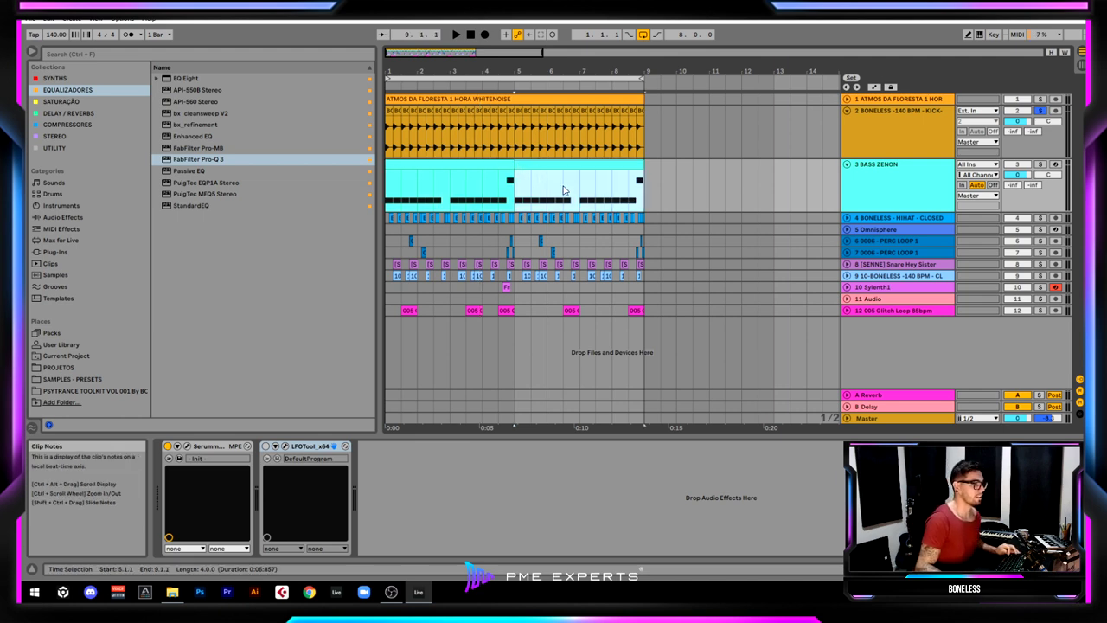
left_click(913, 194)
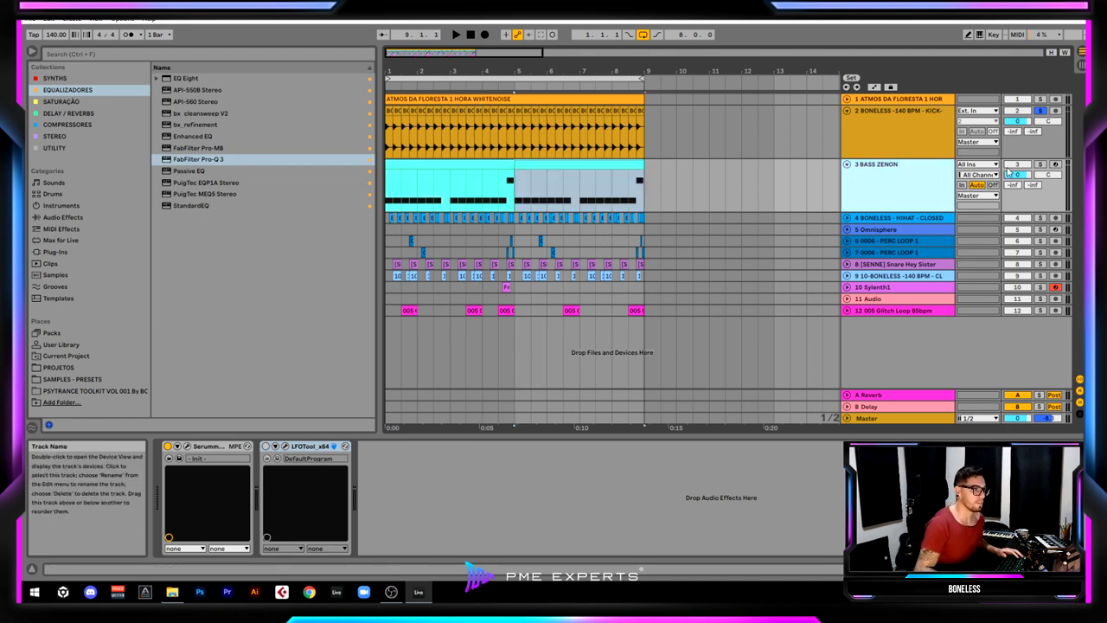
left_click(1040, 165)
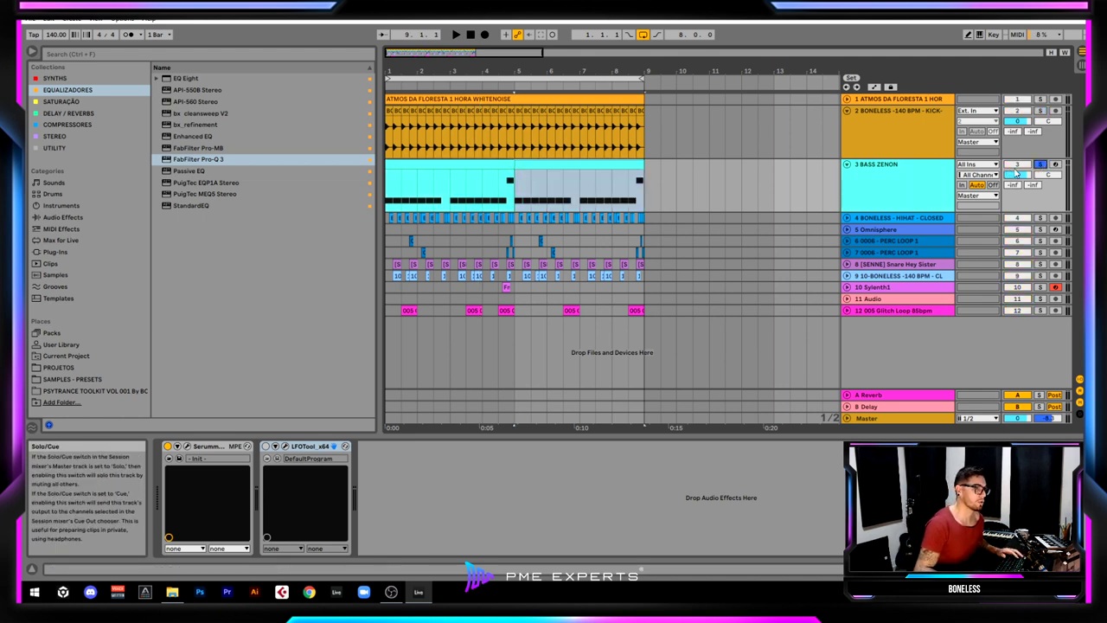
left_click(907, 175)
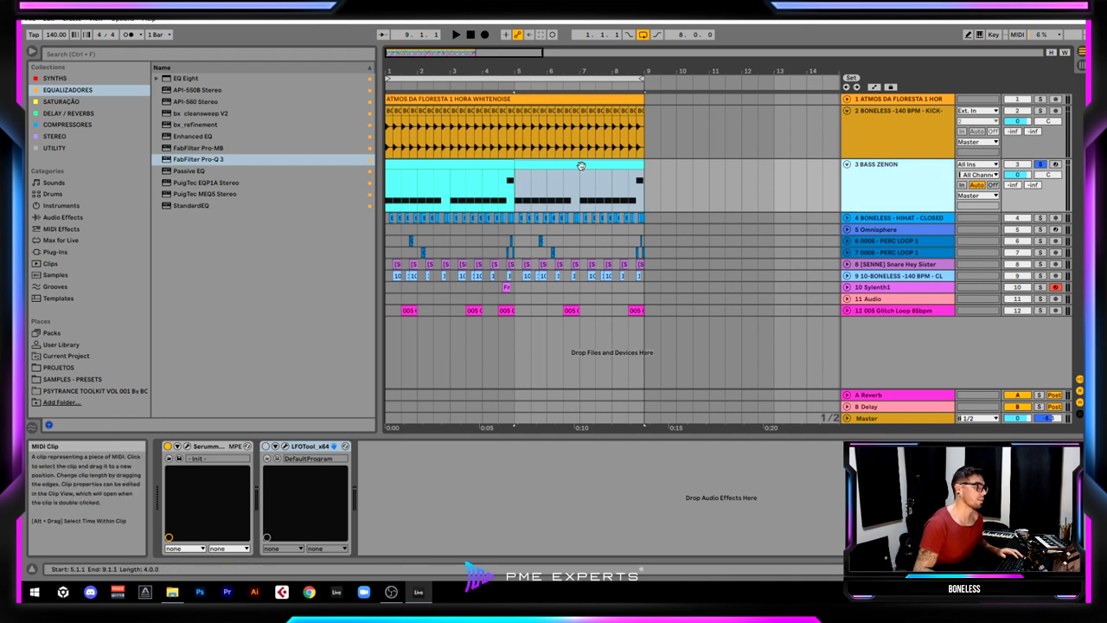
key("space")
key("Tab")
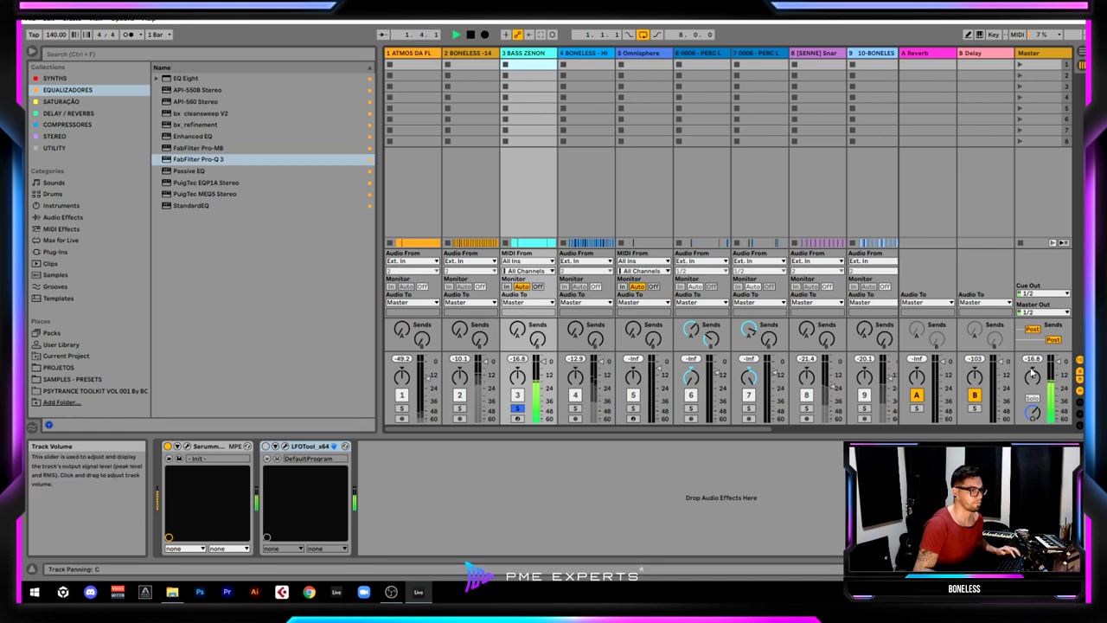
key("Tab")
left_click(1000, 179)
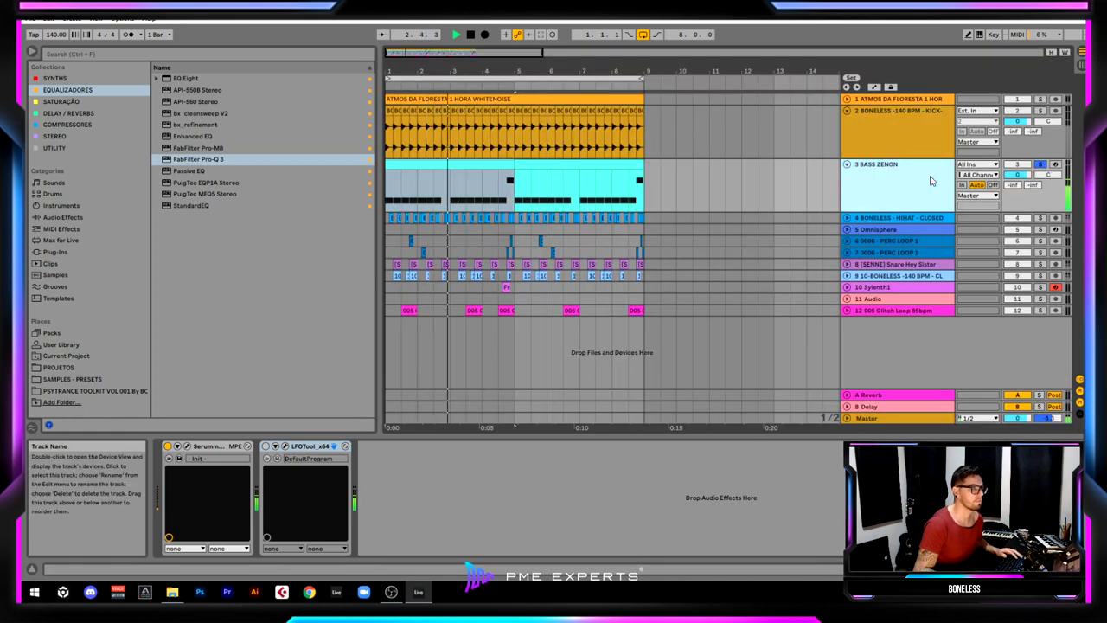
Step: Reopen the bass track's Serum and check its master volume against the mixer level during playback
left_click(188, 447)
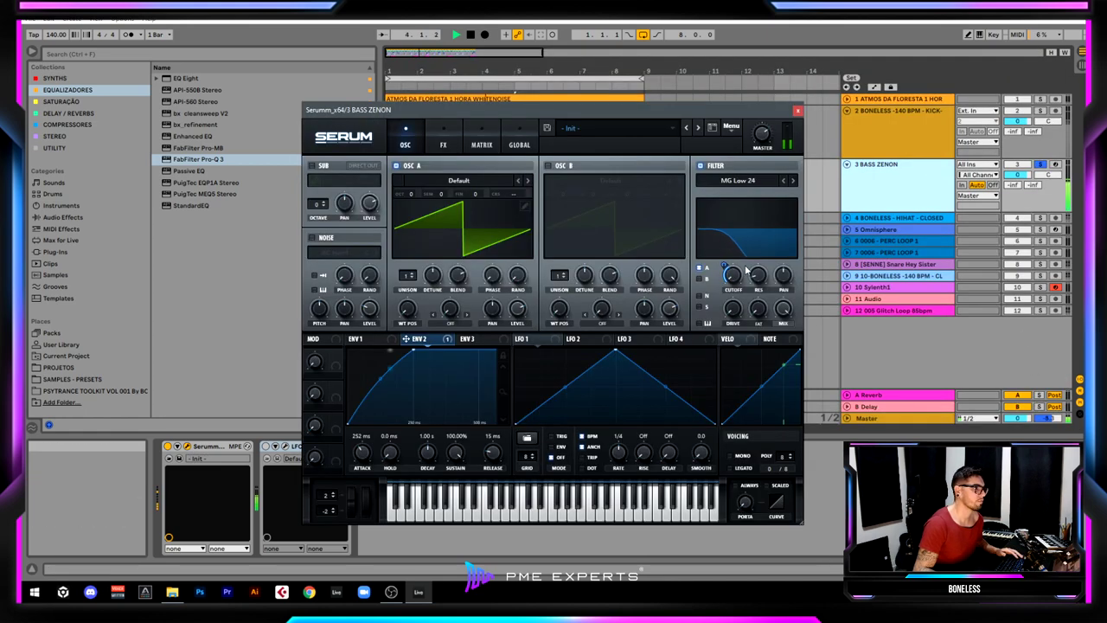
mouse_move(761, 131)
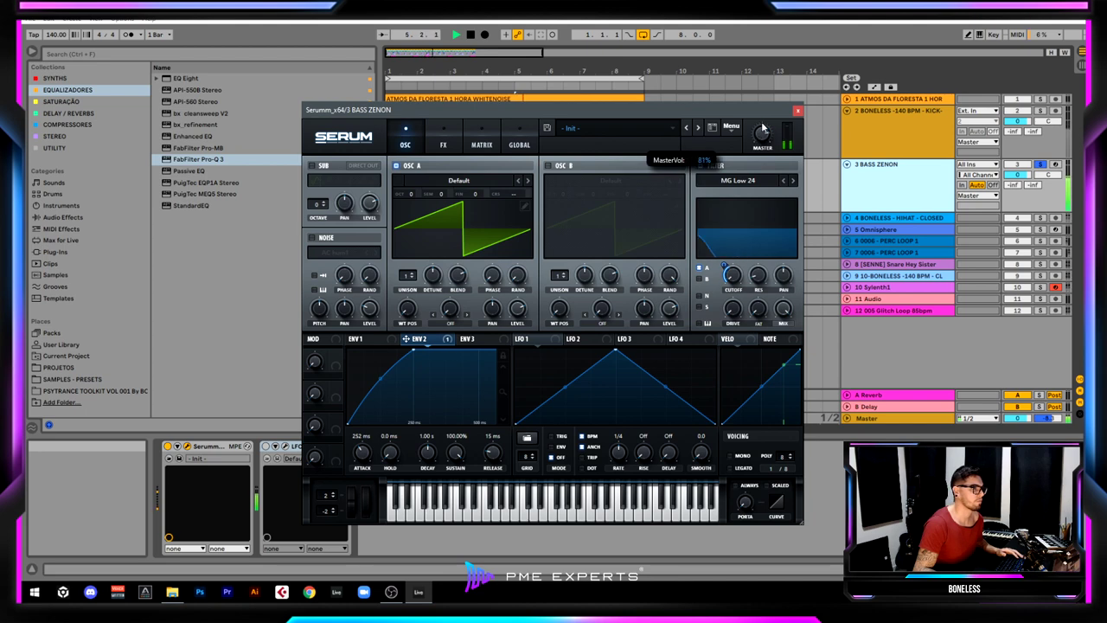
key("Tab")
left_click(1041, 374)
key("Tab")
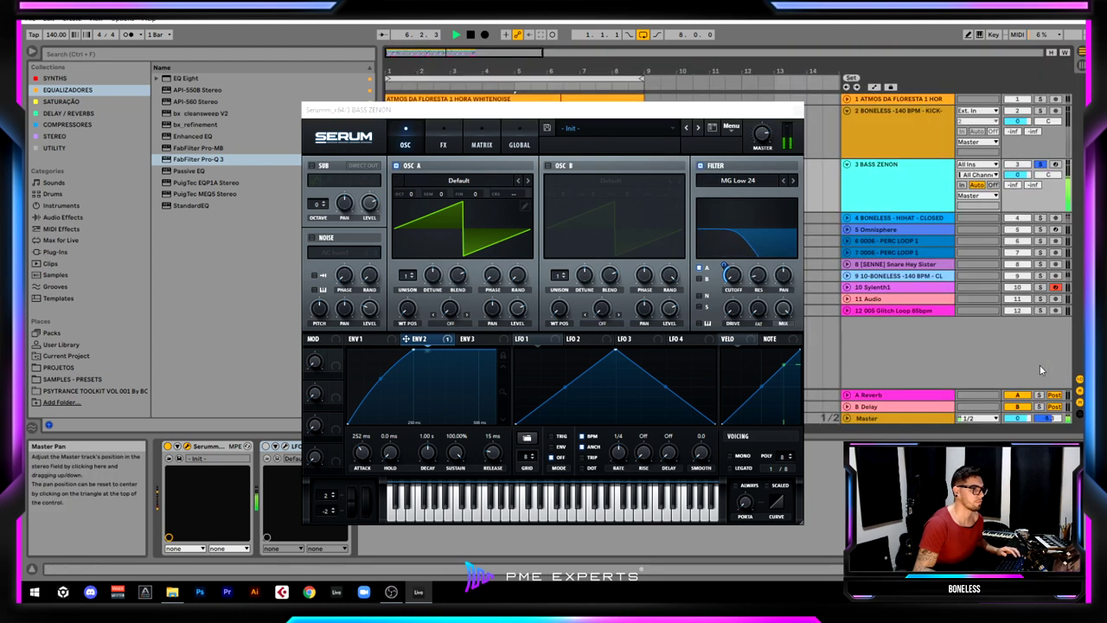
key("space")
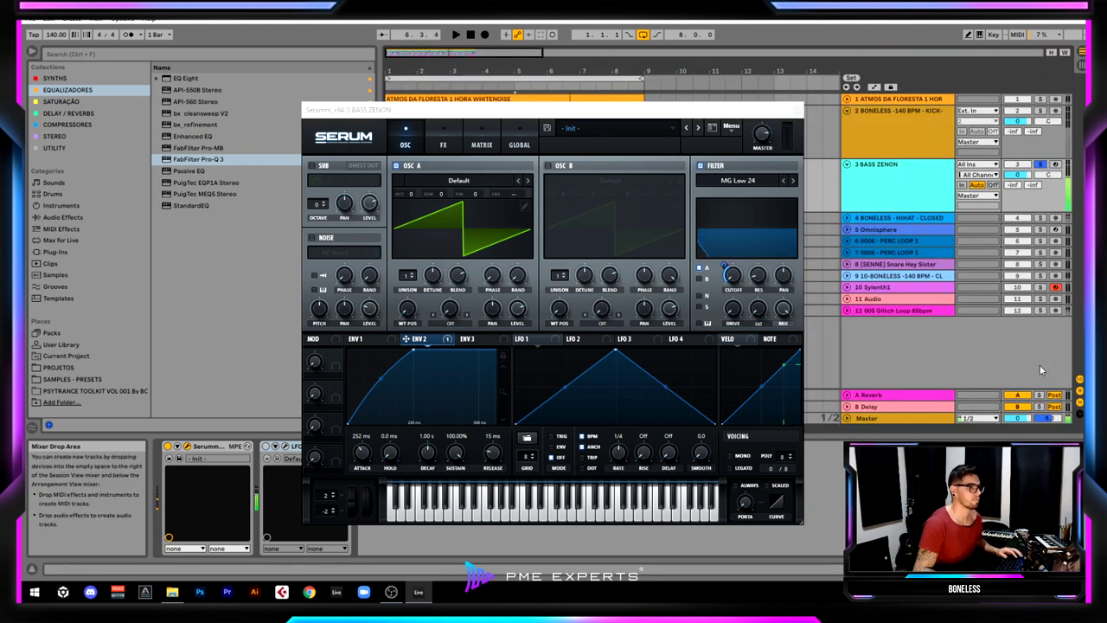
Step: Close Serum, solo the kick together with the bass and lower the bass track's volume to -1.0 dB during playback
left_click(798, 109)
left_click_drag(434, 72, 458, 71)
left_click(1040, 112, "ctrl")
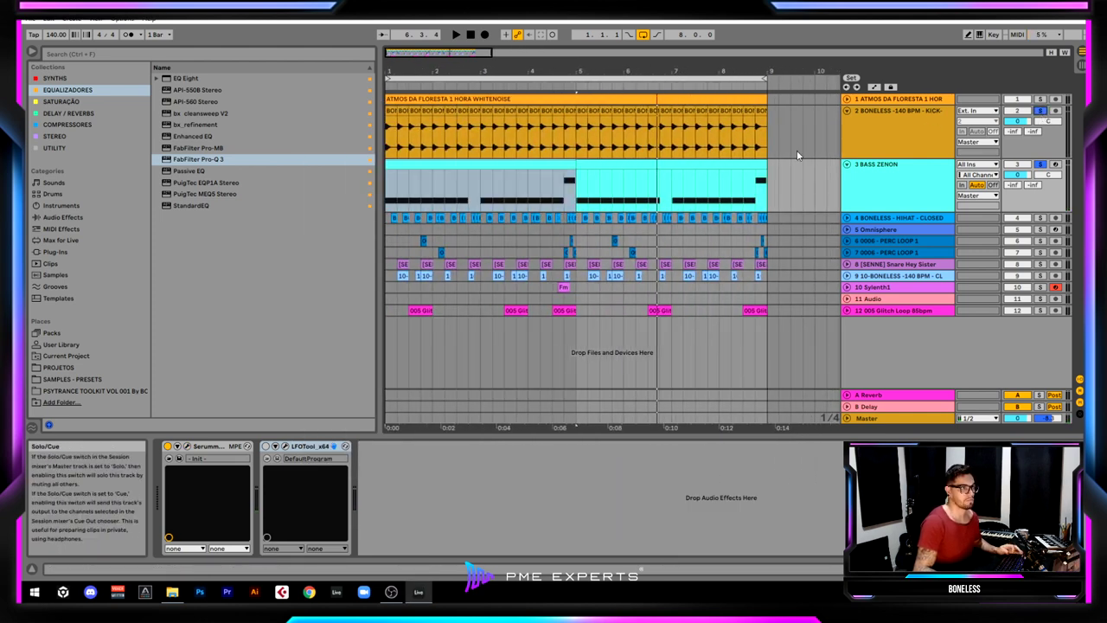
key("space")
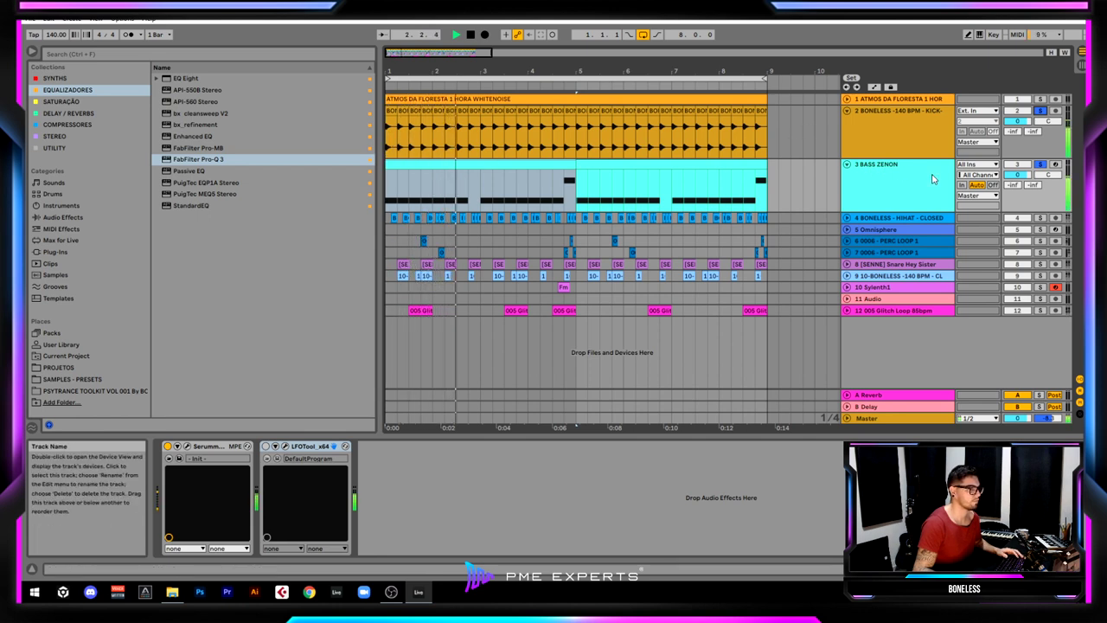
left_click_drag(1017, 173, 1017, 180)
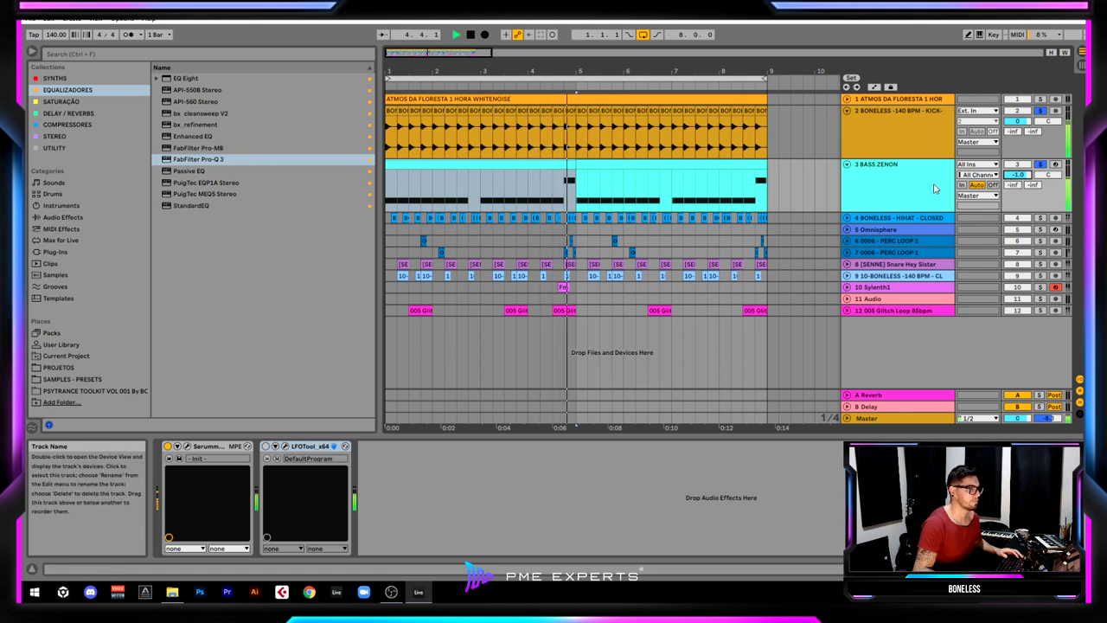
key("space")
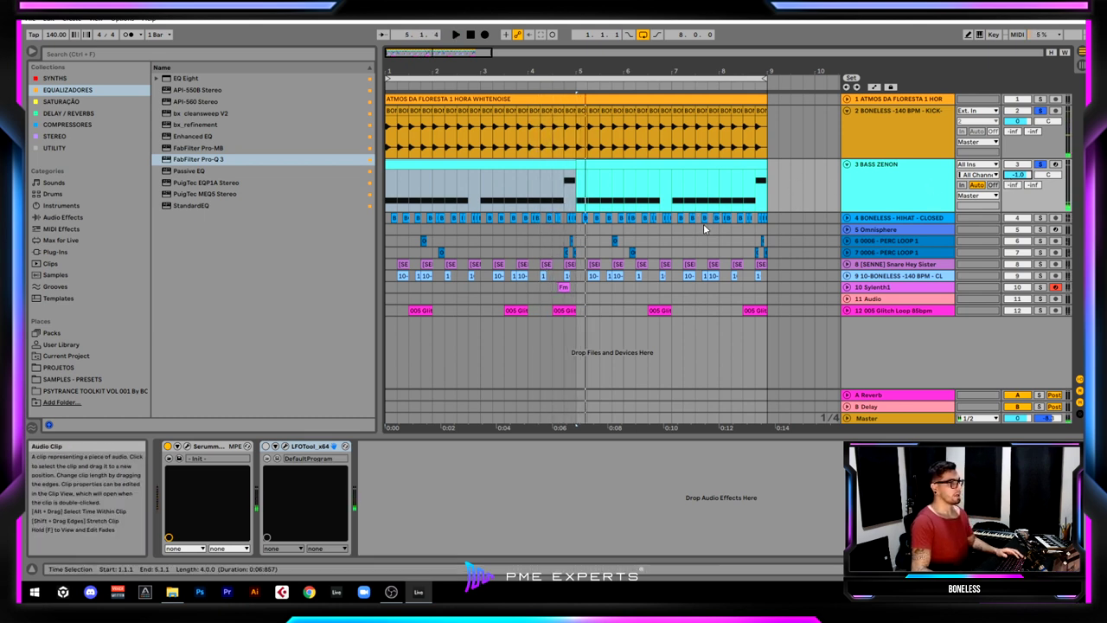
Step: Activate LFOTool on the bass track, view its volume curve and close its window
left_click(892, 184)
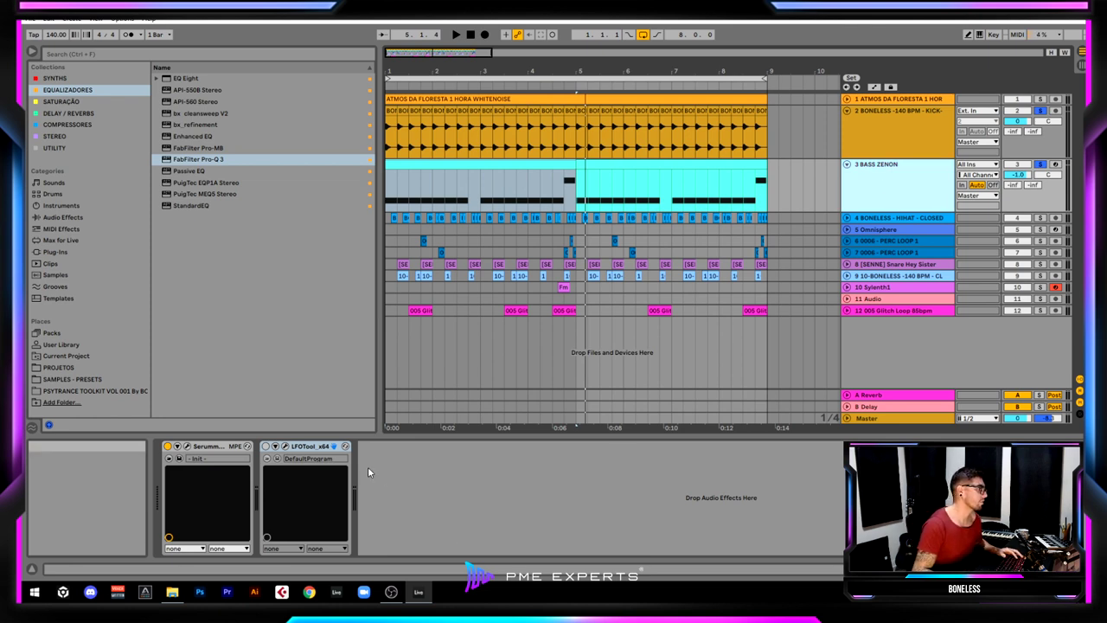
left_click(266, 446)
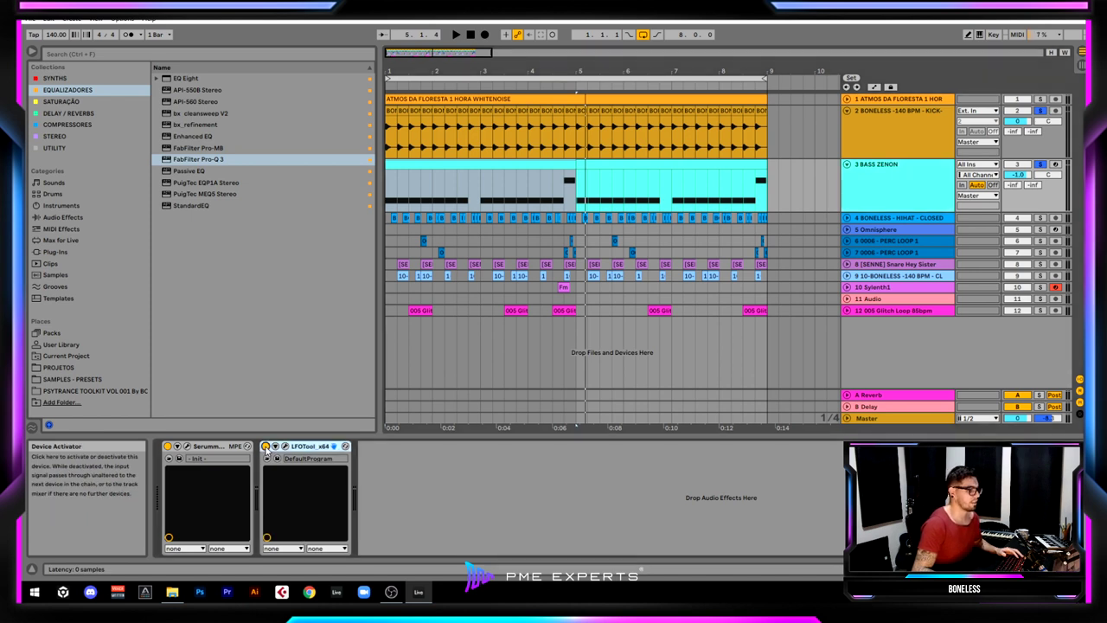
left_click(286, 446)
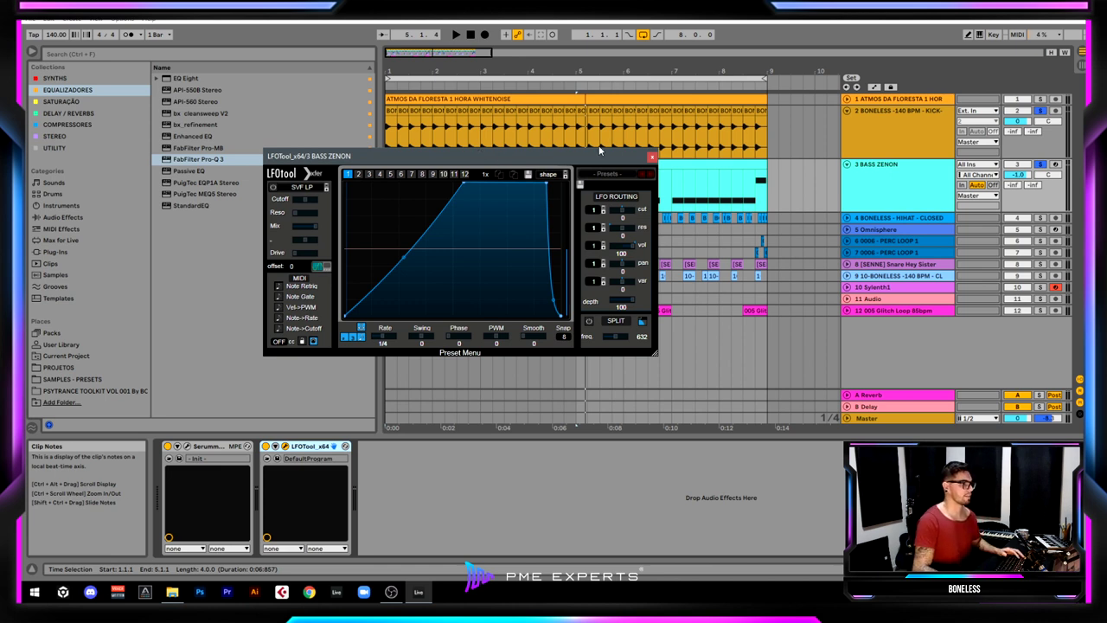
left_click_drag(478, 153, 583, 179)
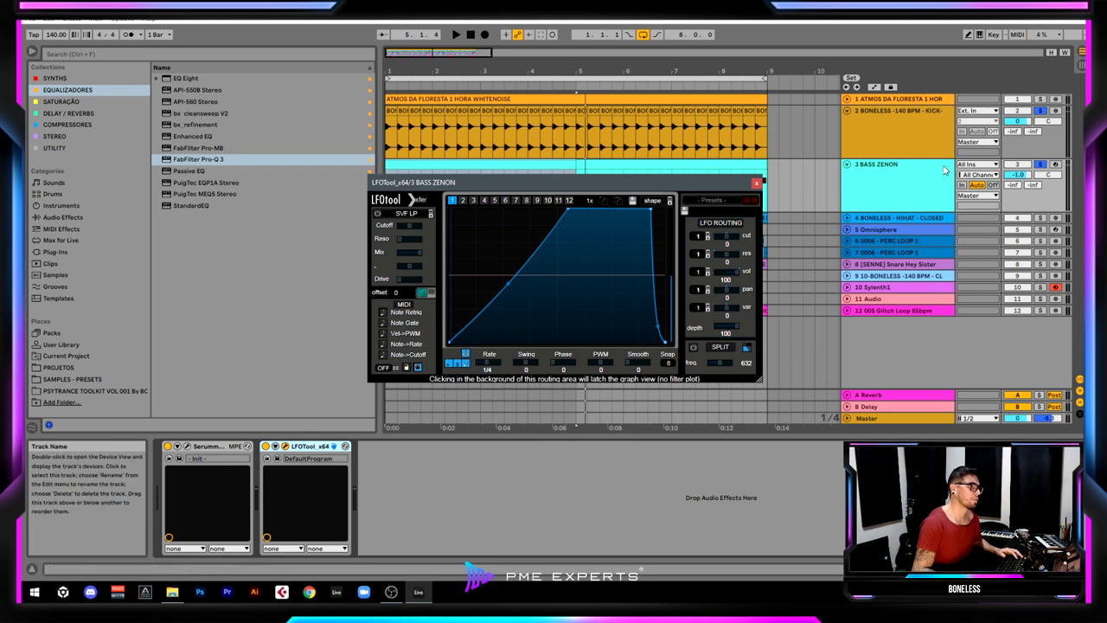
left_click(756, 182)
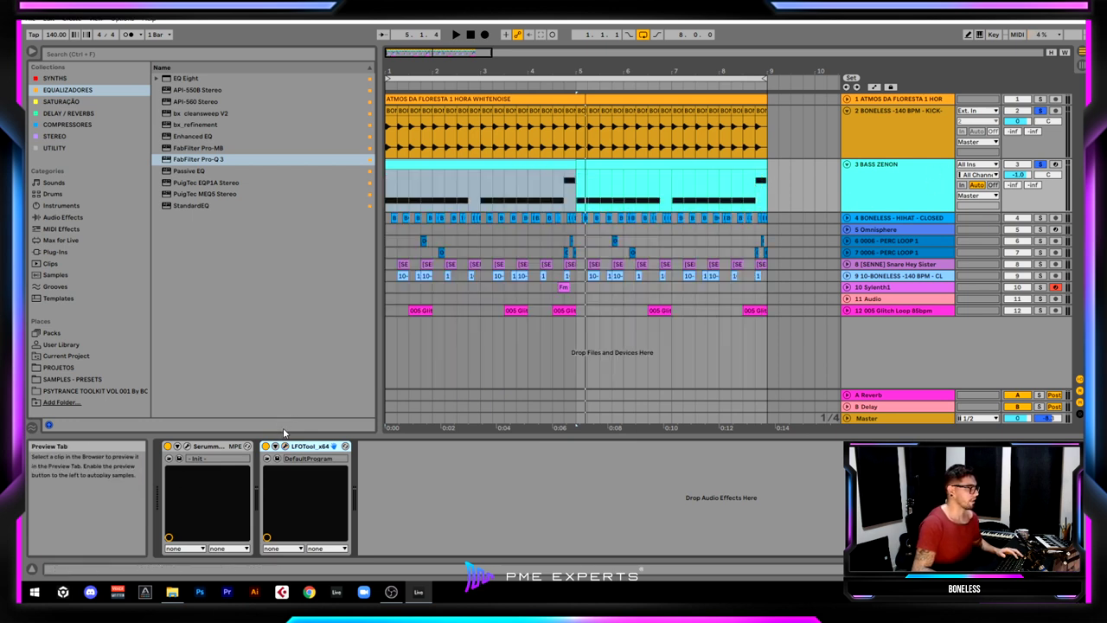
Step: Open the bass track's Serum and fine-tune the Env 2 modulation amount on the filter cutoff during playback
left_click(188, 446)
key("space")
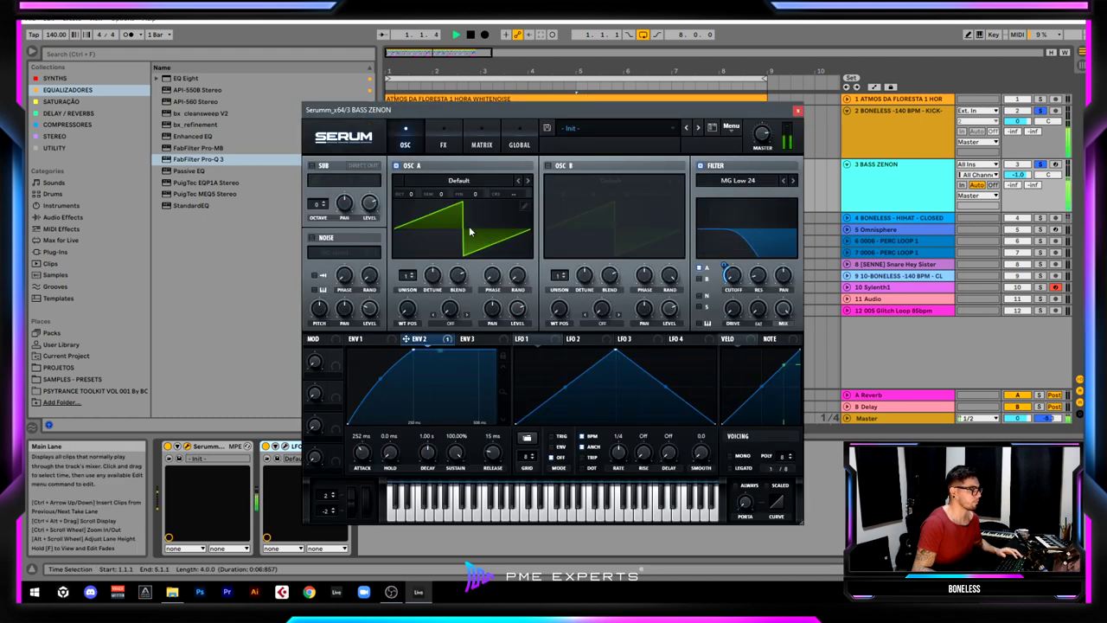
mouse_move(725, 266)
left_mouse_down()
mouse_move(732, 246)
mouse_move(729, 265)
left_mouse_up()
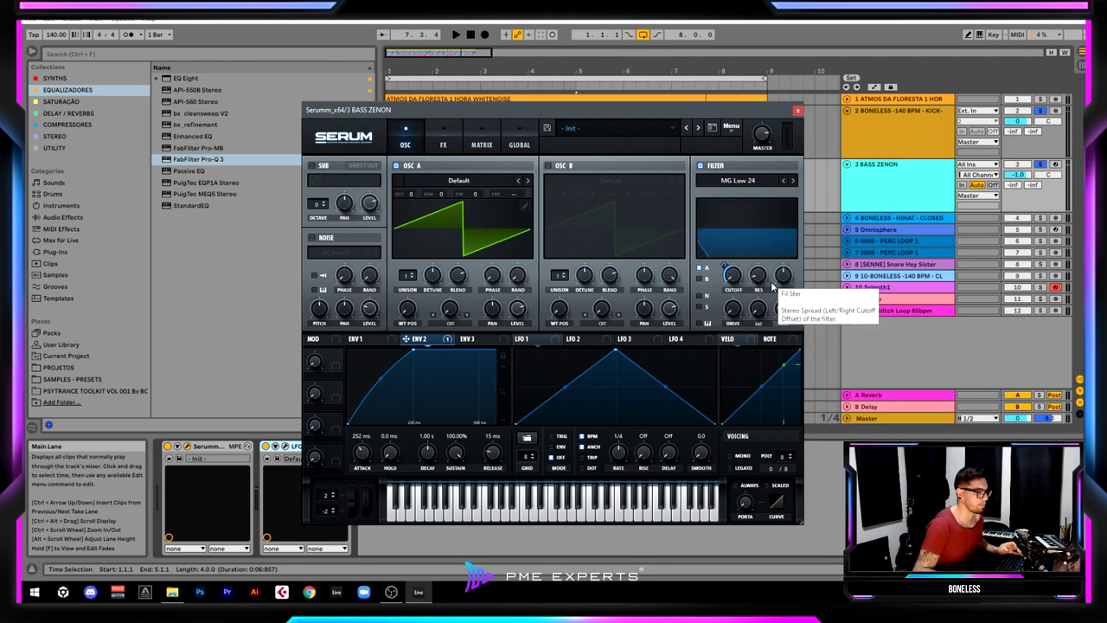
Step: Turn the MG Low 24 filter's resonance down to 0%
left_click_drag(761, 280, 759, 286)
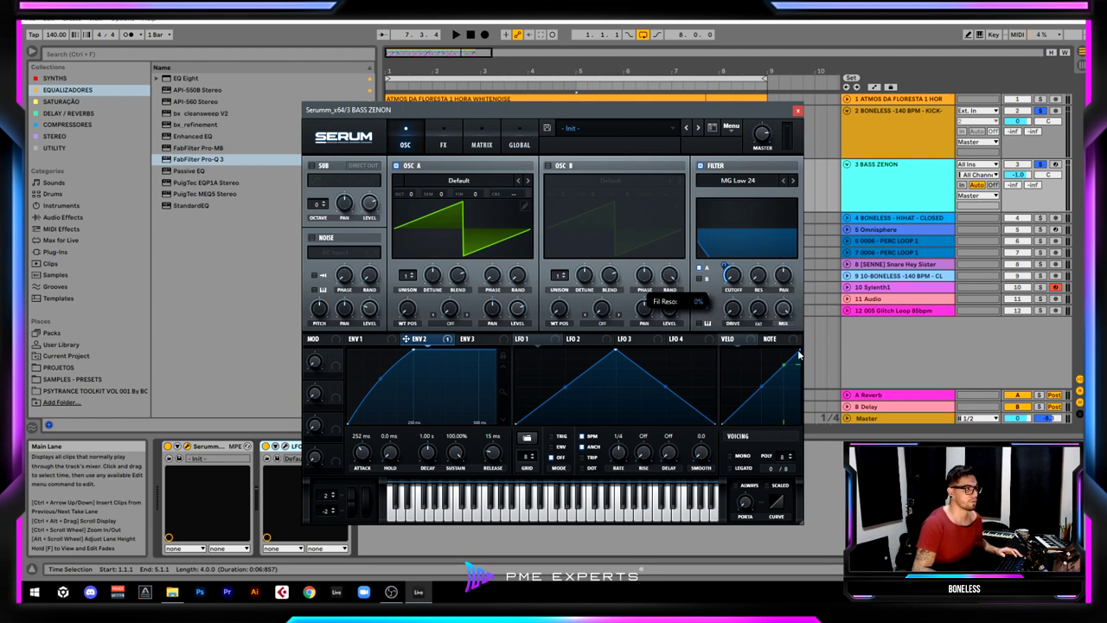
left_click_drag(759, 214, 765, 419)
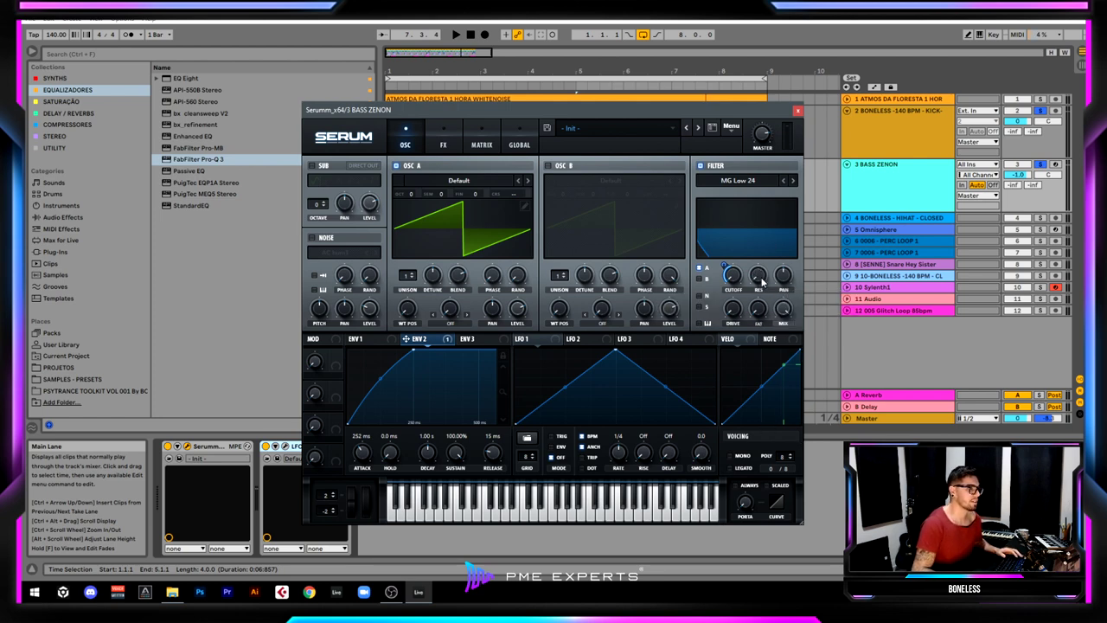
left_click_drag(757, 276, 765, 317)
Step: Play the kick and bass together with Serum moved aside, close the synth and stop playback
left_click_drag(690, 109, 665, 116)
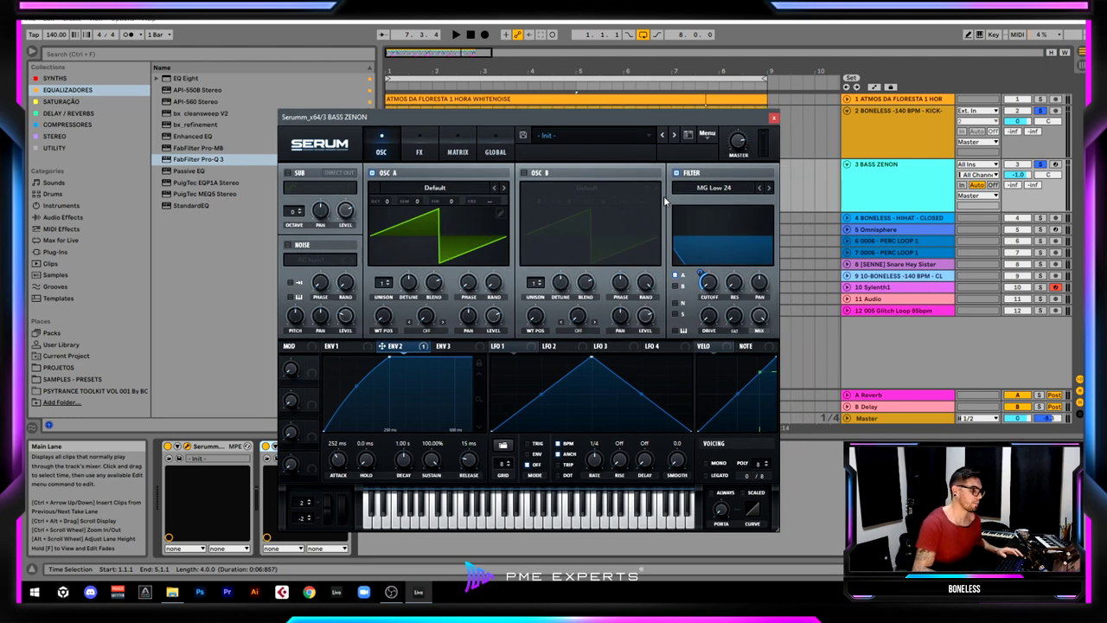
key("space")
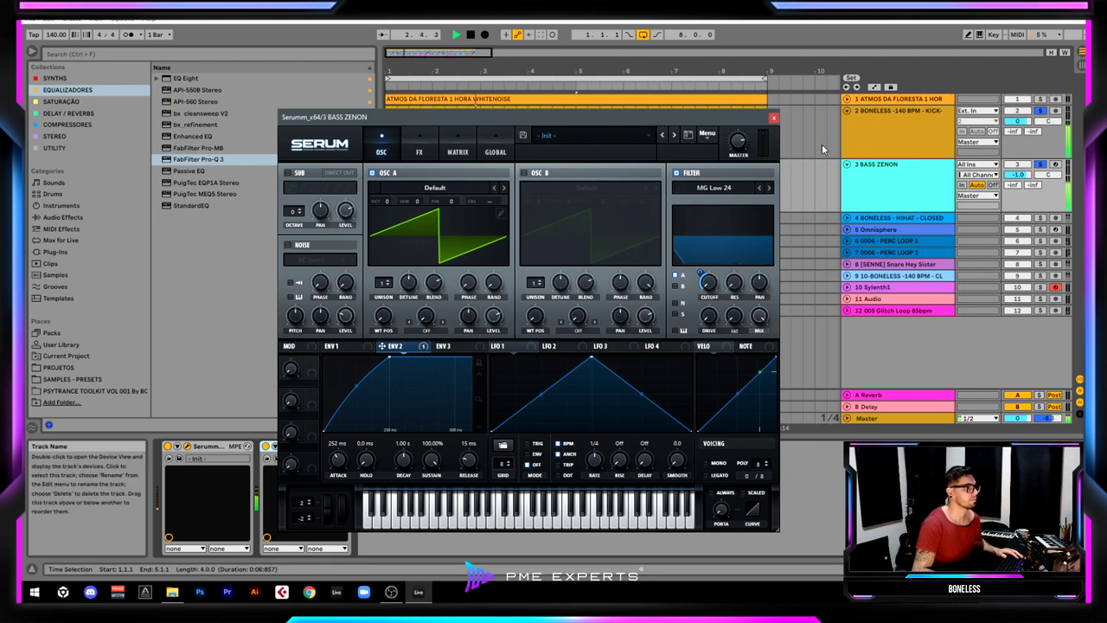
left_click(774, 118)
key("space")
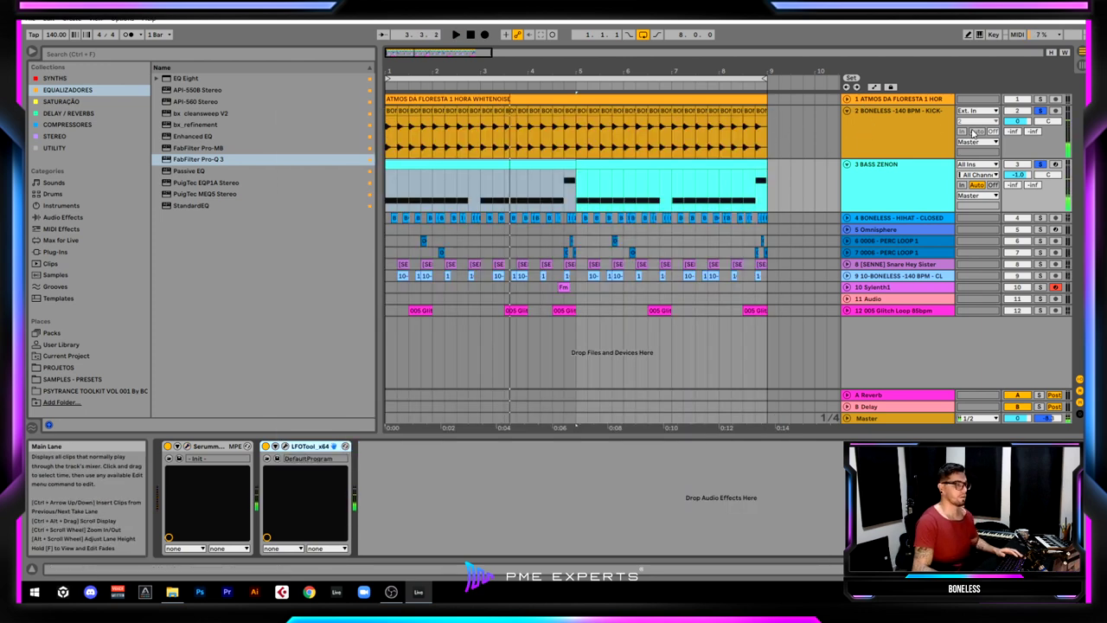
Step: Fold the kick track, unsolo the kick and bass, and play the whole arrangement
left_click(847, 113)
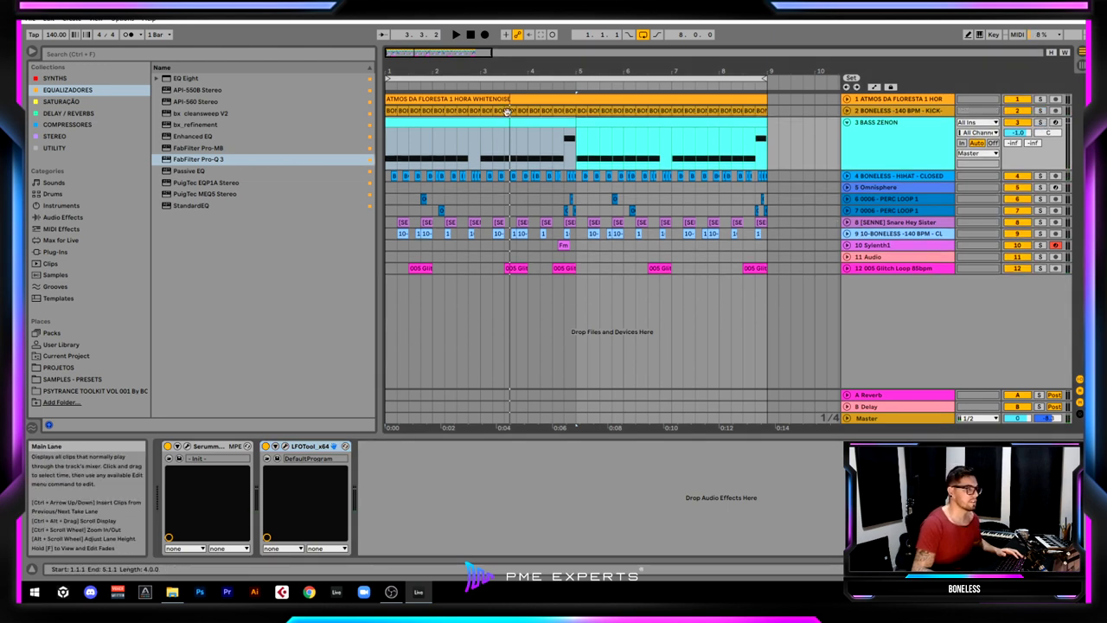
left_click_drag(625, 67, 513, 66)
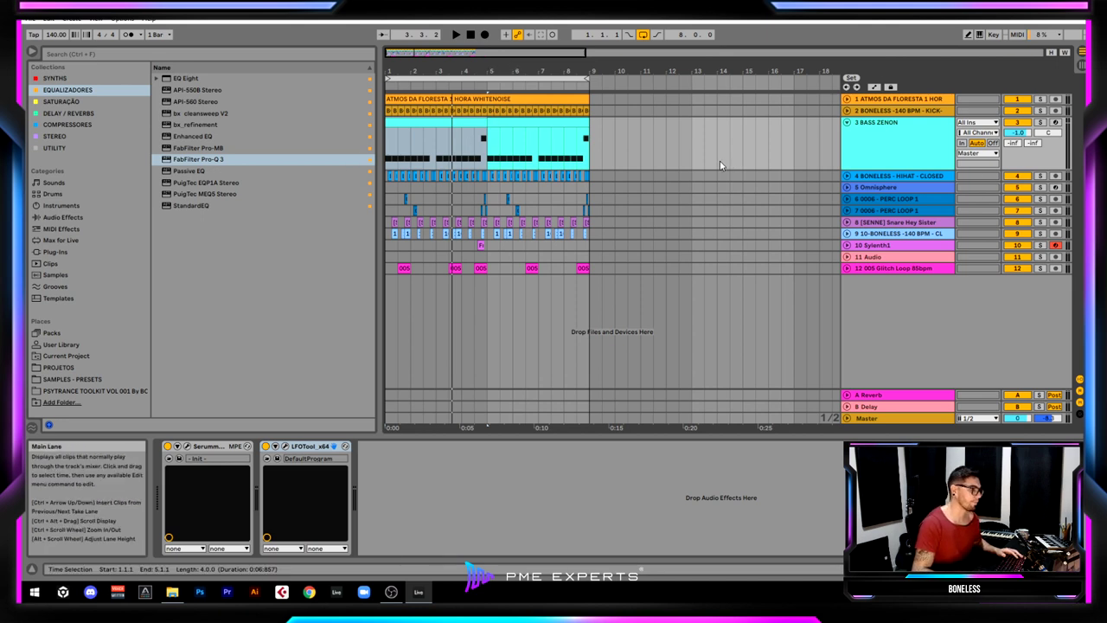
key("space")
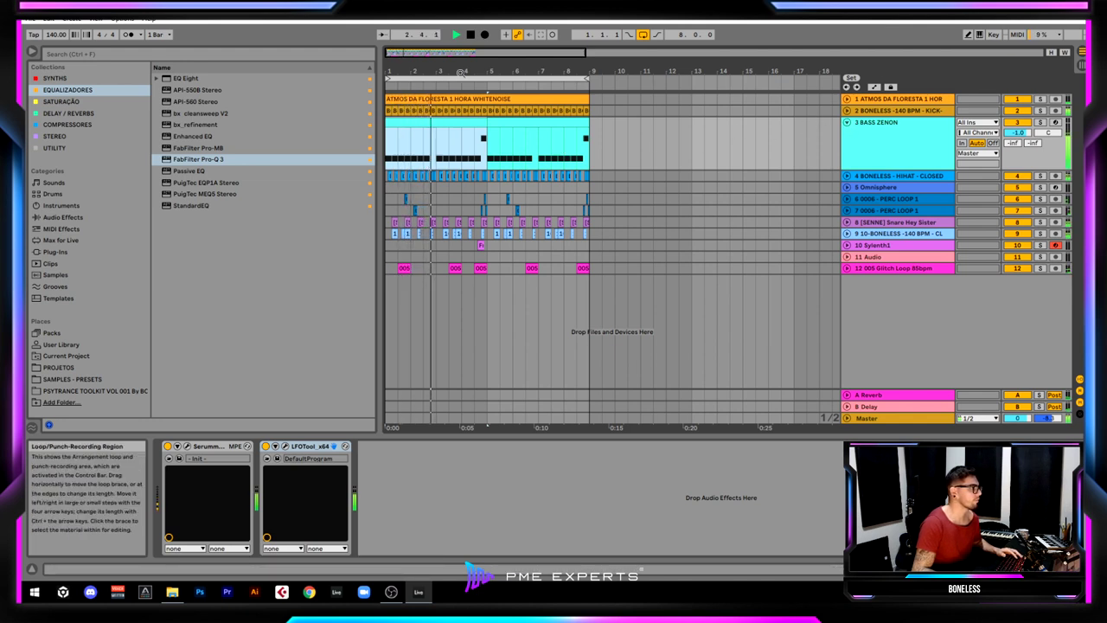
left_click_drag(461, 73, 522, 111)
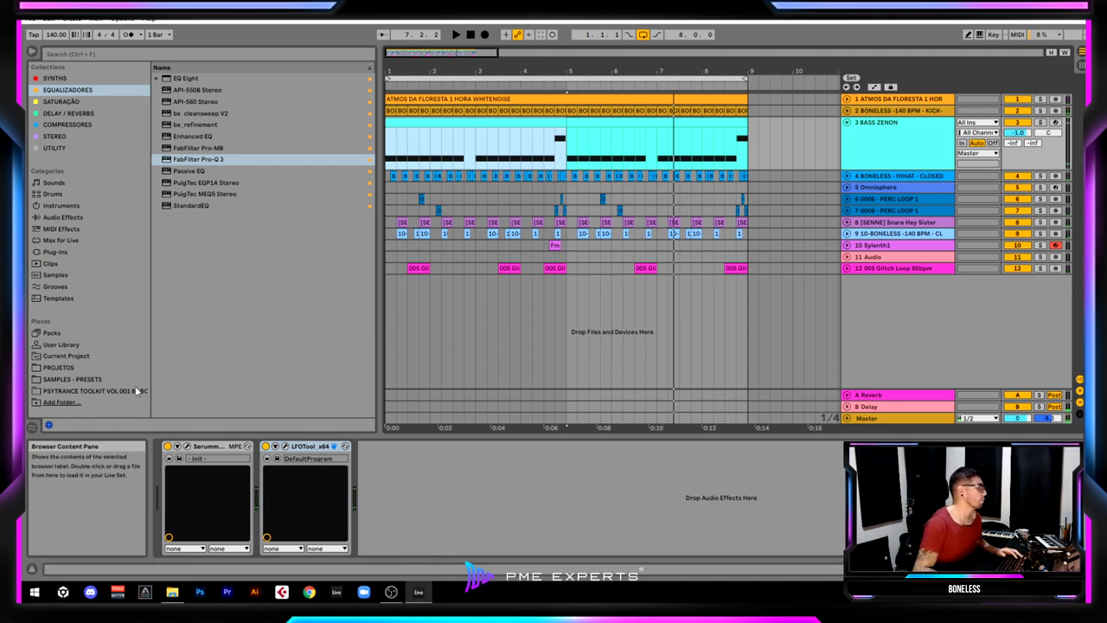
Step: Add BONELESS - PAD Fm.wav from the psytrance toolkit's PADS - ATMOS folder on a new track and fold the bass track
left_click(110, 391)
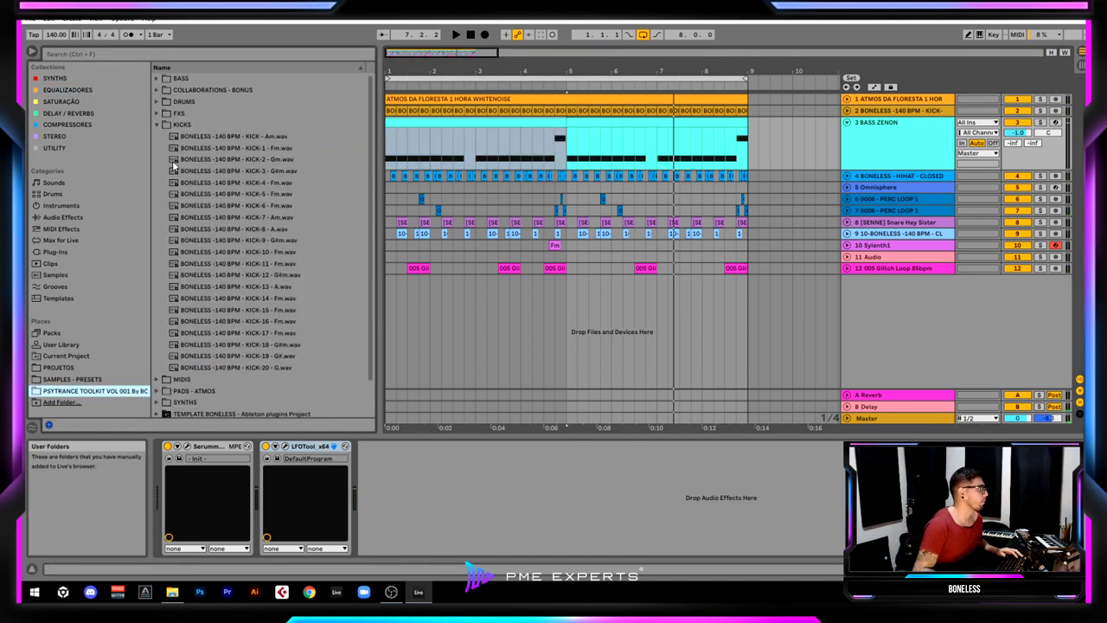
left_click(156, 126)
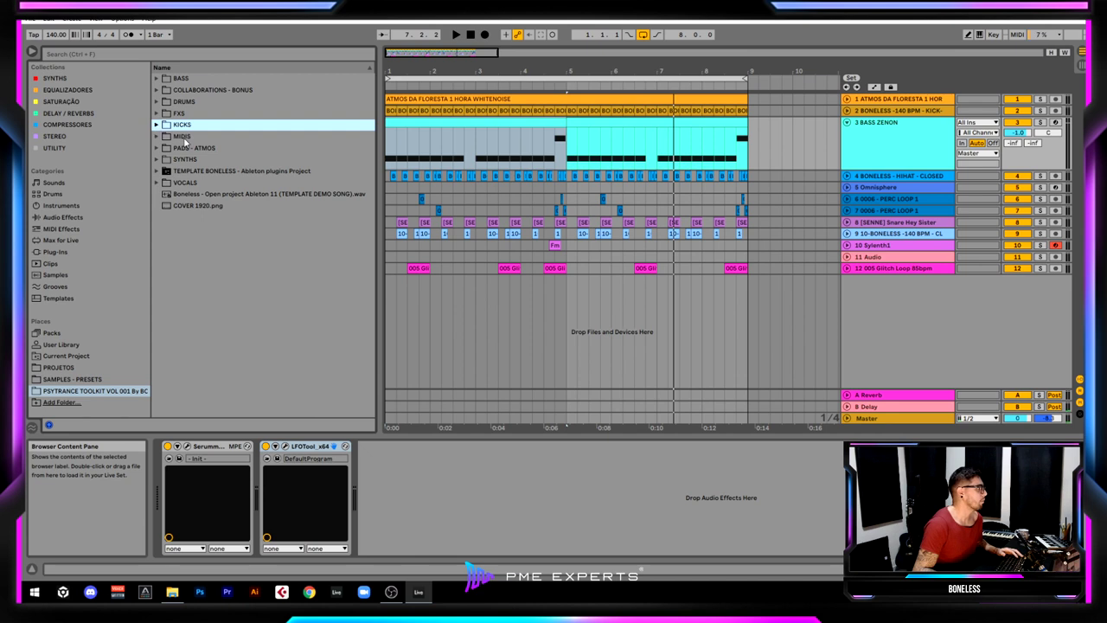
double_click(187, 151)
scroll(317, 180, "down", 3)
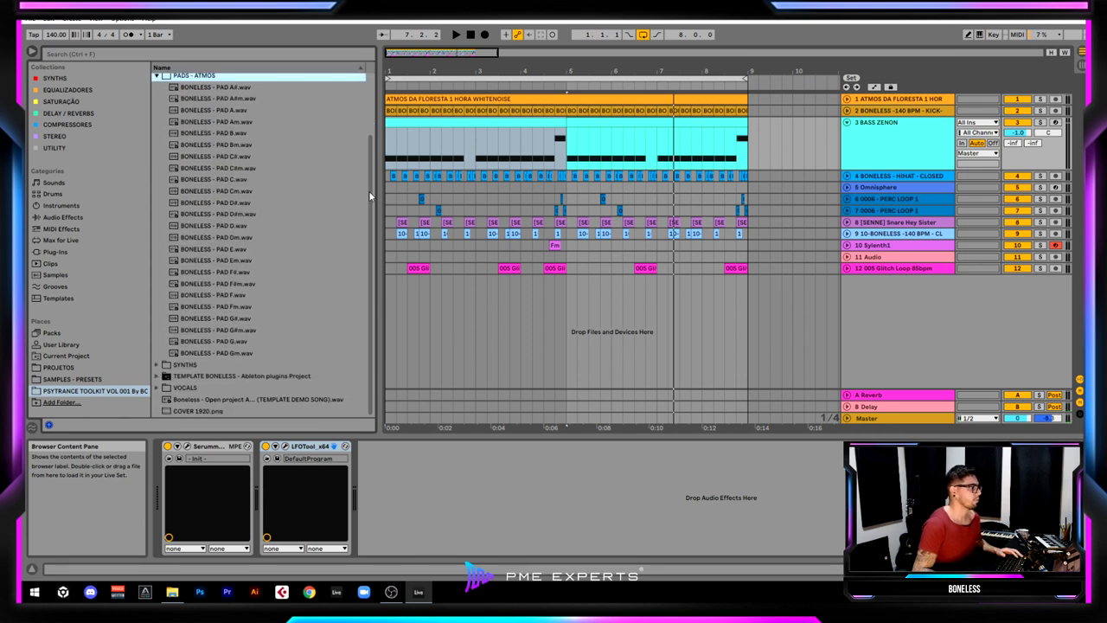
left_click(846, 123)
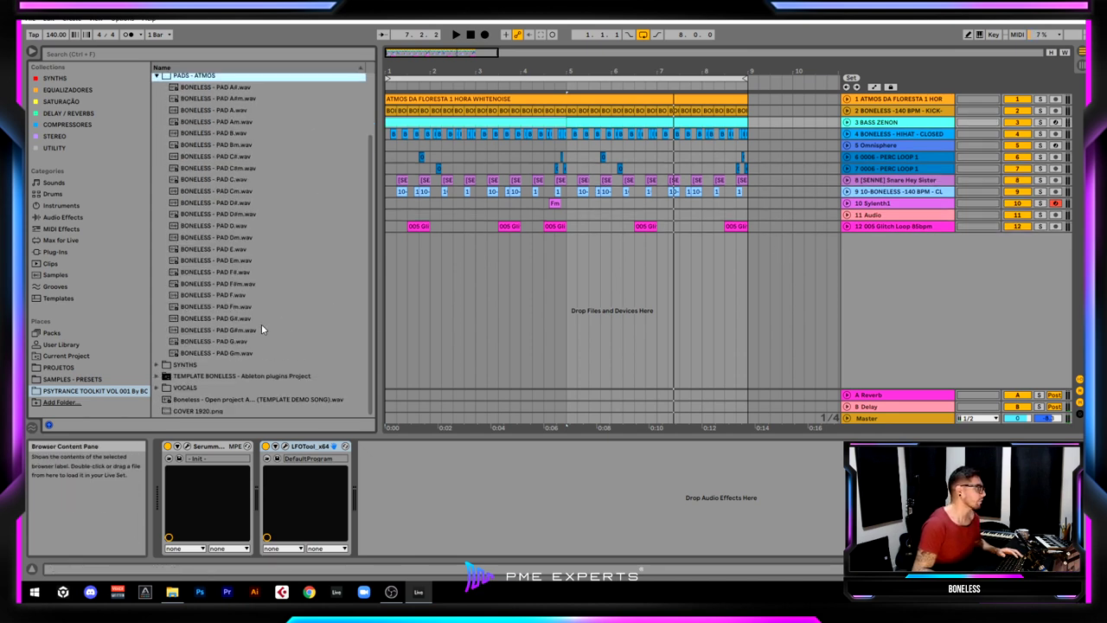
left_click(237, 298)
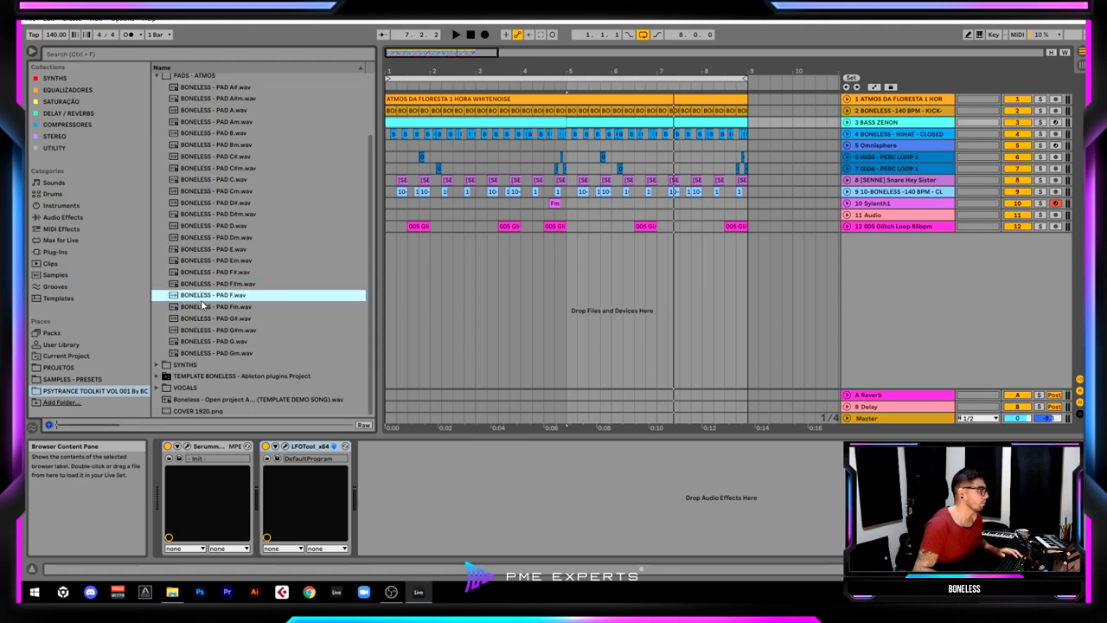
left_click_drag(203, 306, 754, 275)
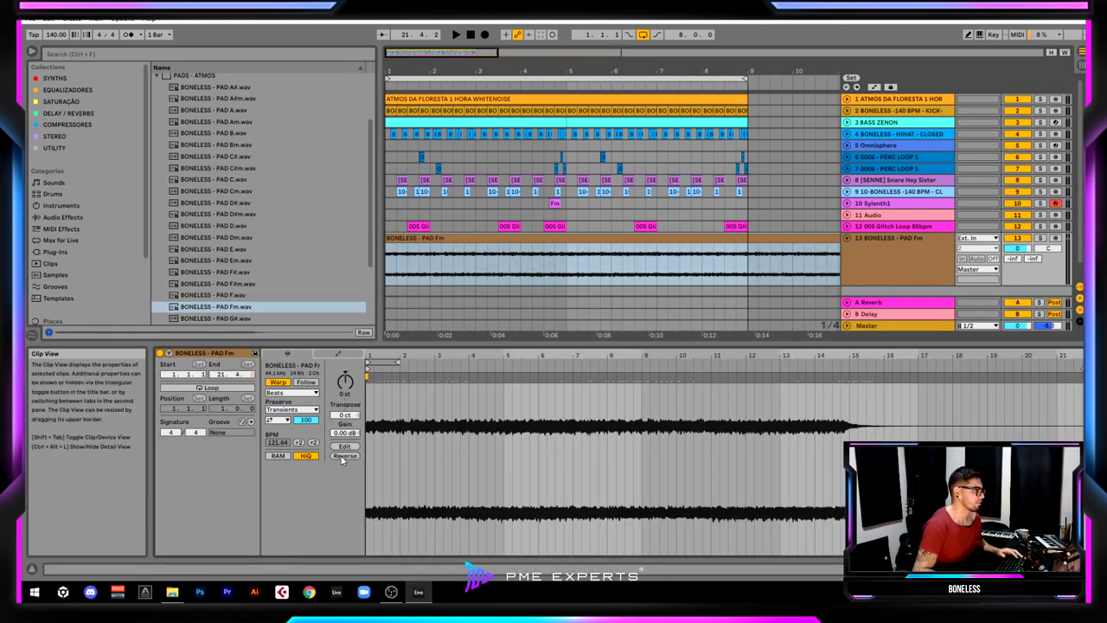
Step: Set the pad clip's BPM to 140.00 and its warp mode to Complex
double_click(279, 382)
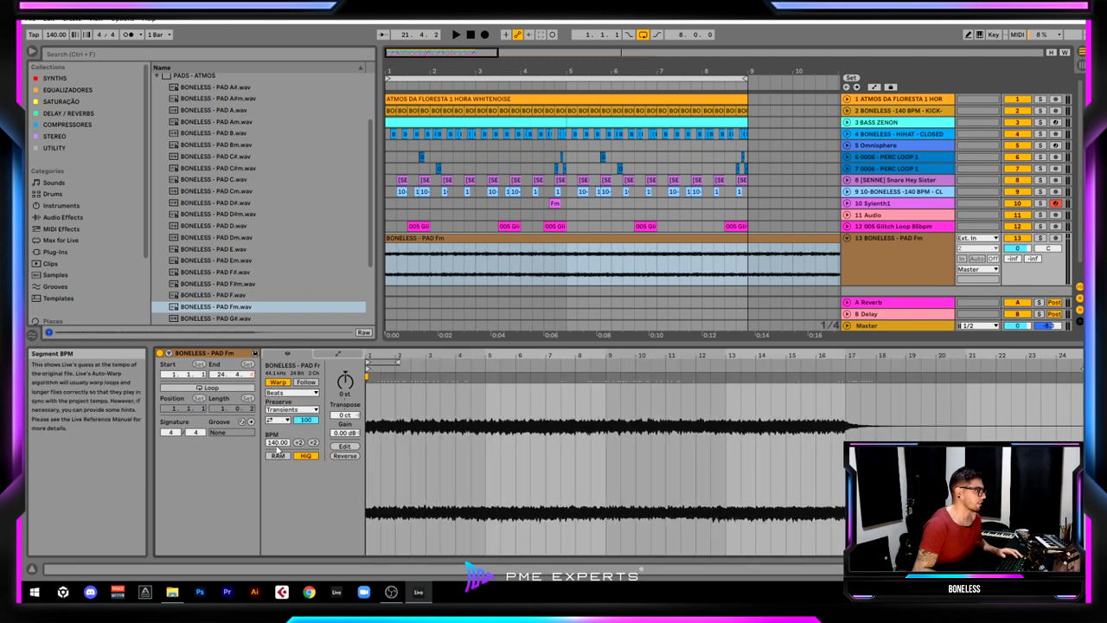
left_click(292, 392)
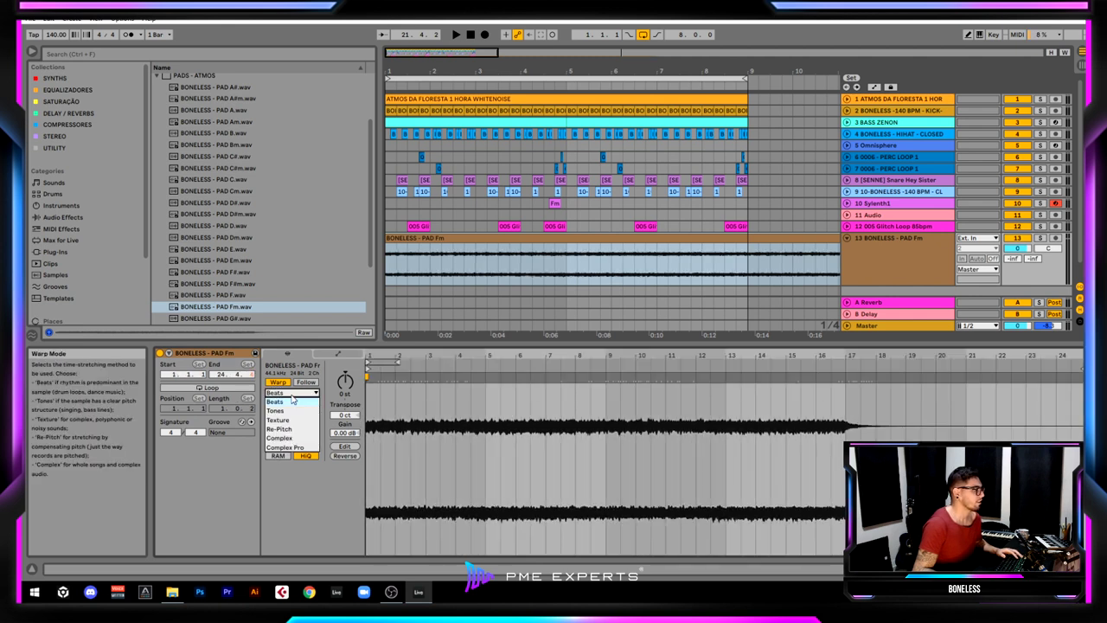
left_click(293, 441)
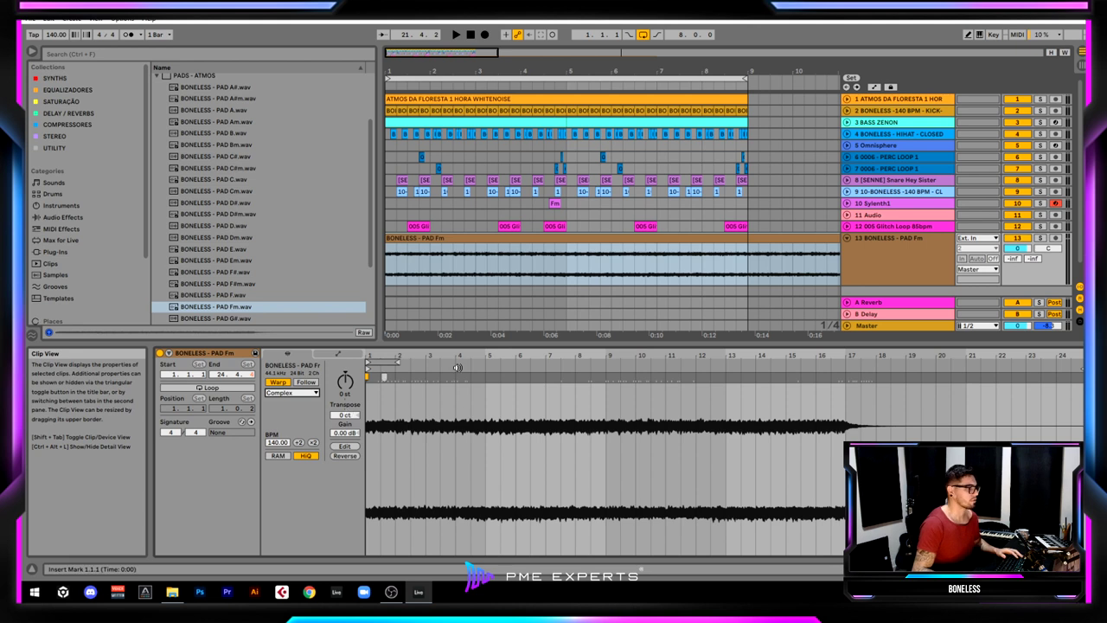
left_click(713, 283)
left_click_drag(779, 73, 778, 45)
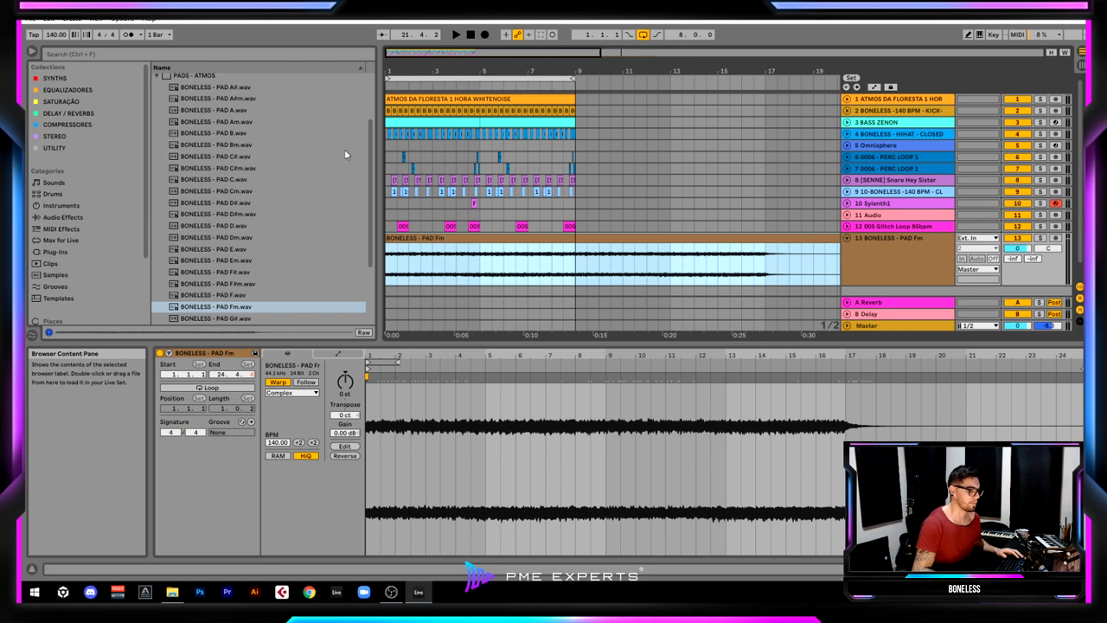
Step: Lower the BONELESS - PAD Fm track's volume to -14.6 dB during playback
left_click(1018, 248)
left_click_drag(1017, 248, 1018, 261)
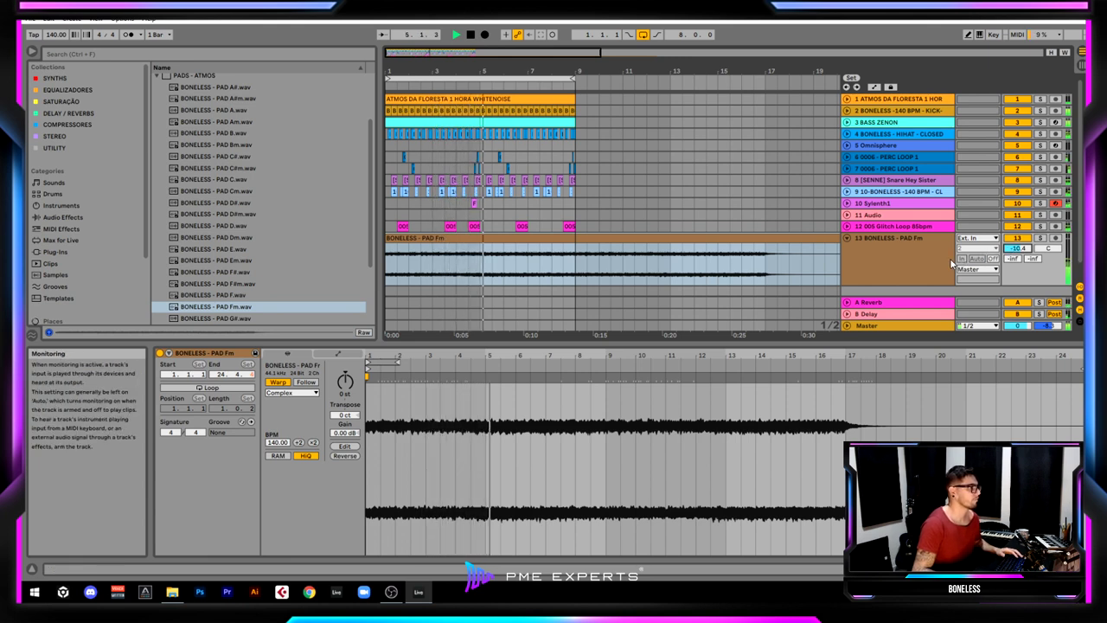
left_click_drag(1017, 248, 1017, 254)
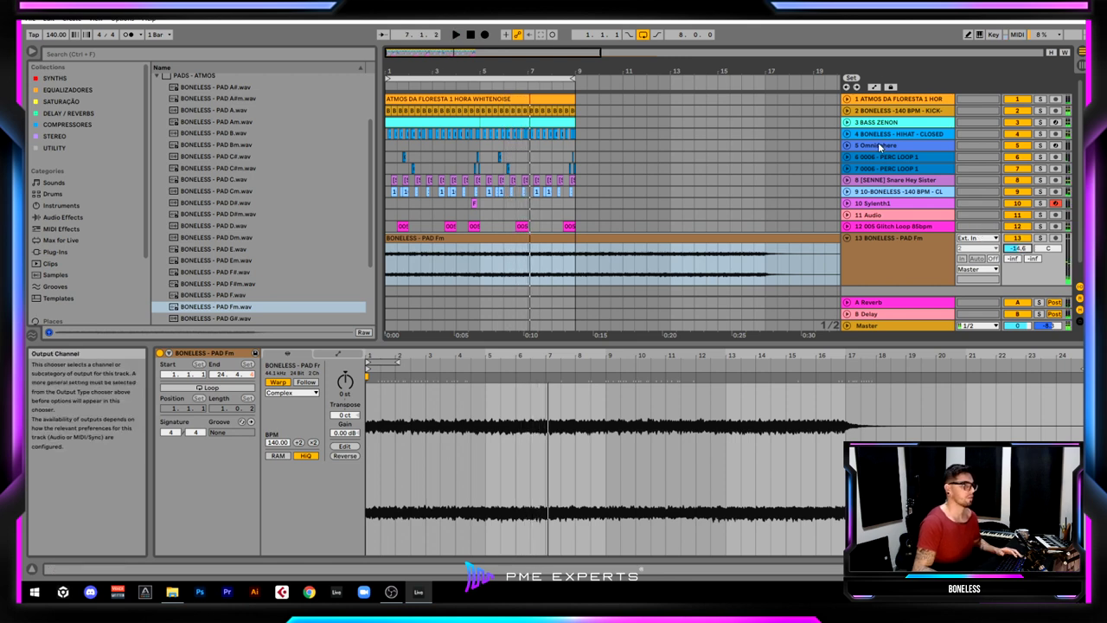
Step: Copy the bass track's LFOTool onto the BONELESS - PAD Fm track and play the arrangement
left_click(878, 115)
left_click(888, 123)
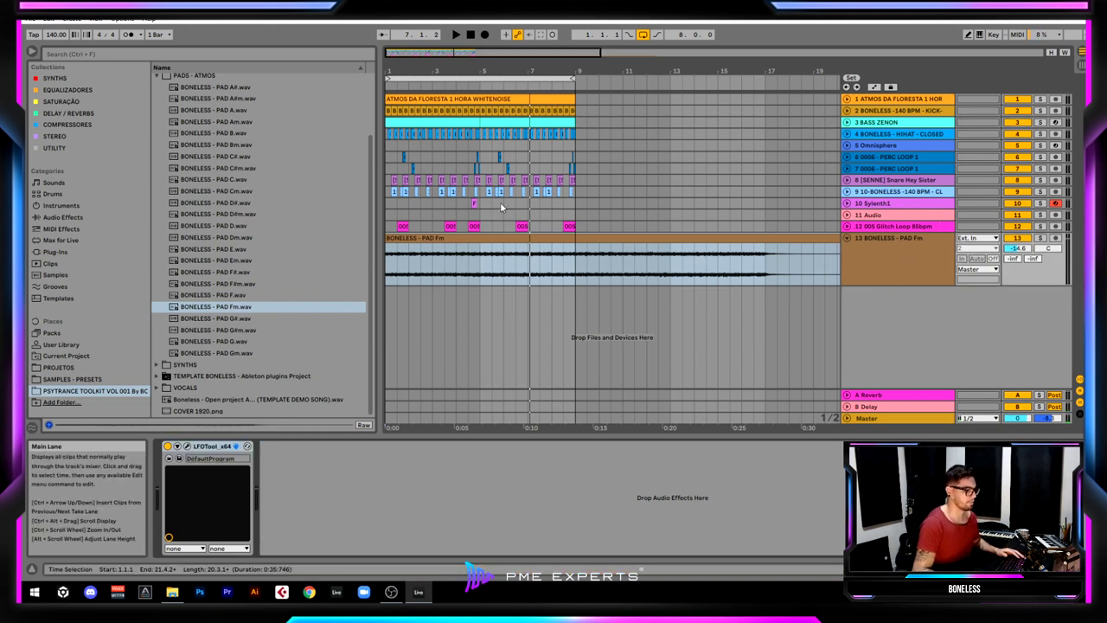
key("ctrl+a")
key("space")
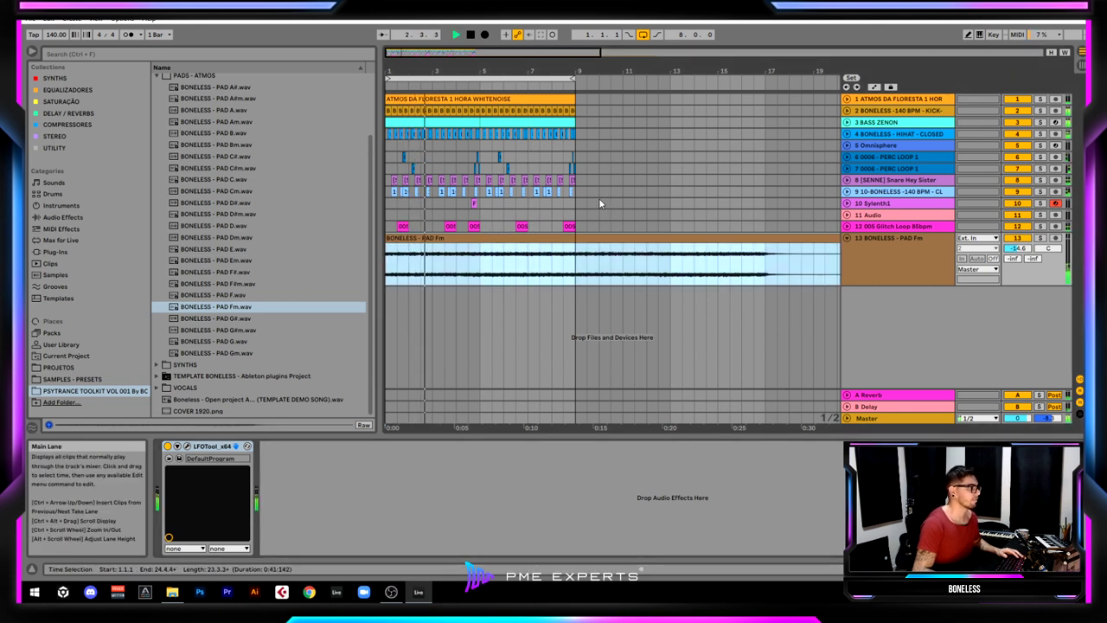
Step: Try a higher Env 2 amount of about 82 on the filter cutoff in the bass track's Serum, and close it
left_click(898, 126)
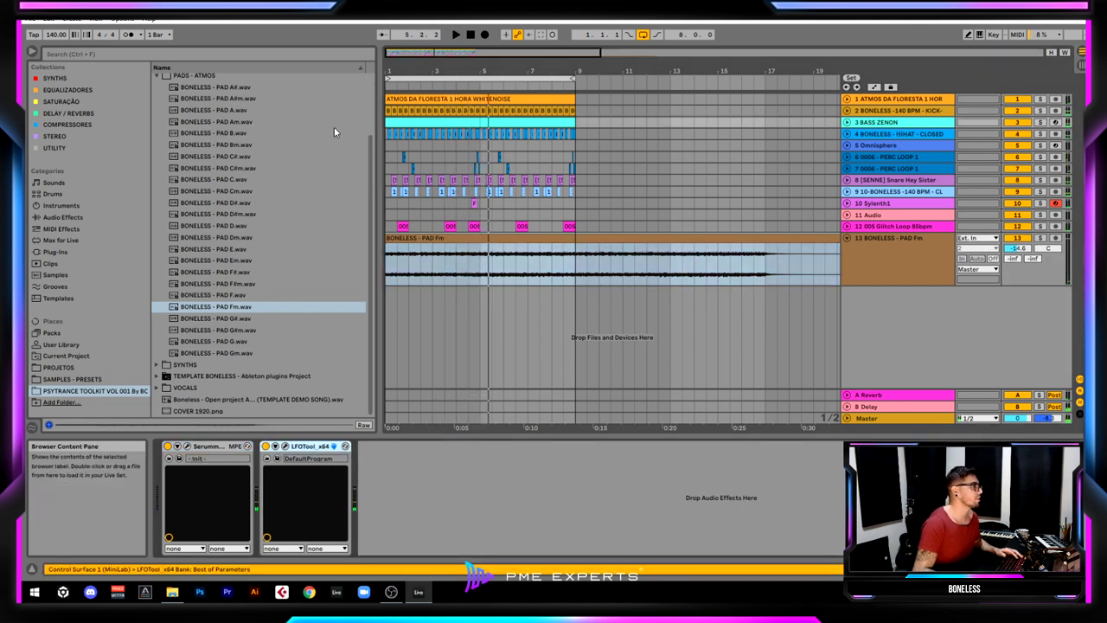
left_click(189, 446)
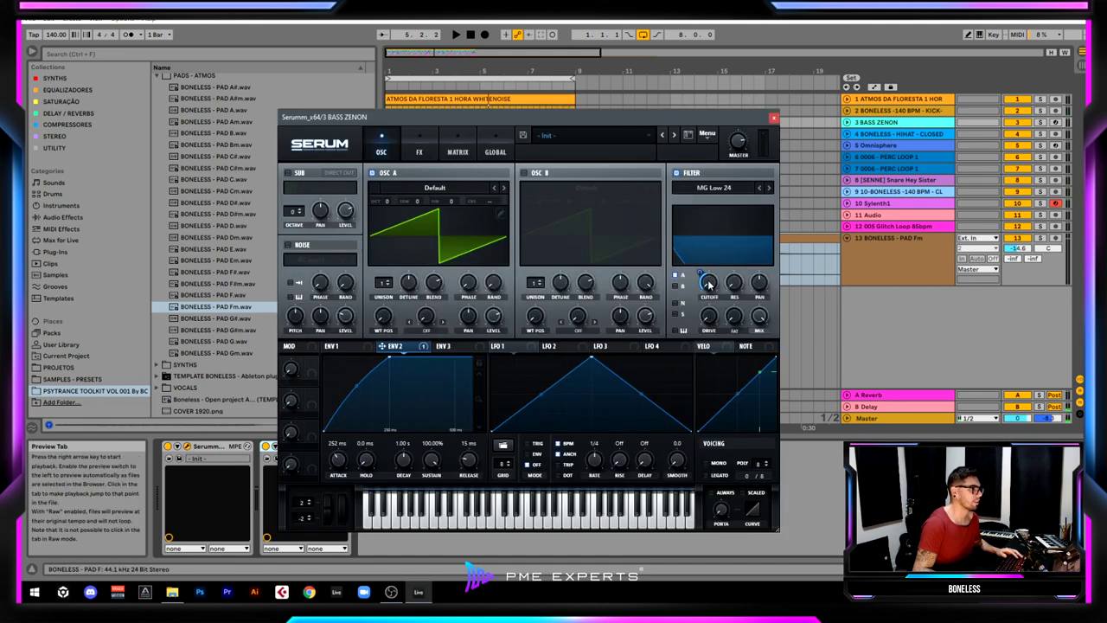
left_click_drag(708, 283, 711, 240)
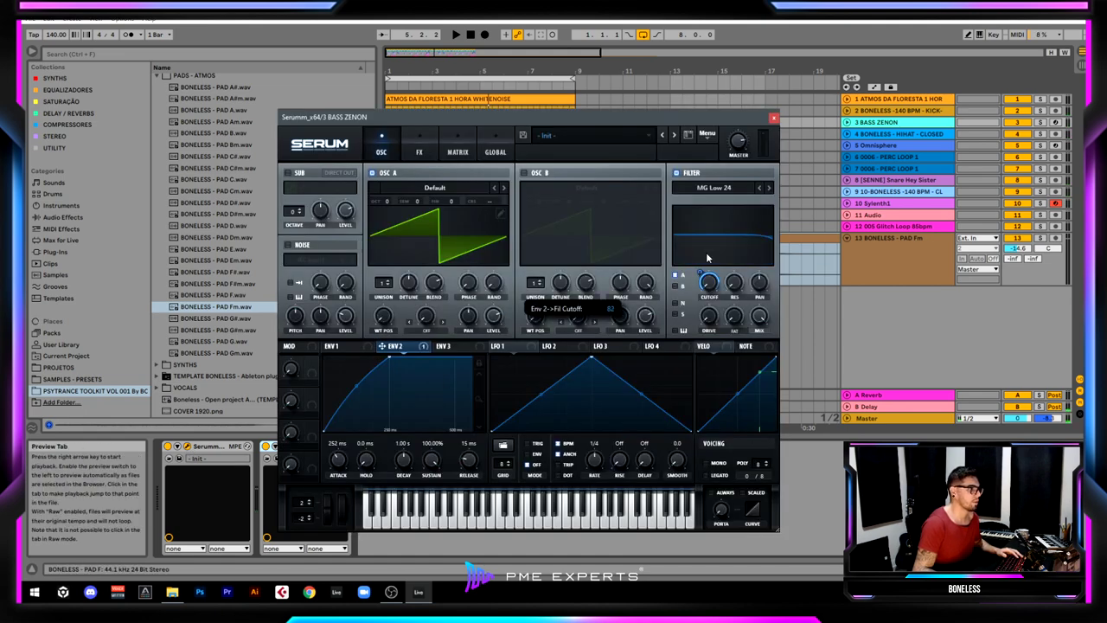
left_click(774, 117)
Step: Try a FabFilter Pro-Q 3 high cut of 24 dB/oct at about 332 Hz on the bass track during playback, and remove the equalizer
left_click(67, 89)
double_click(216, 160)
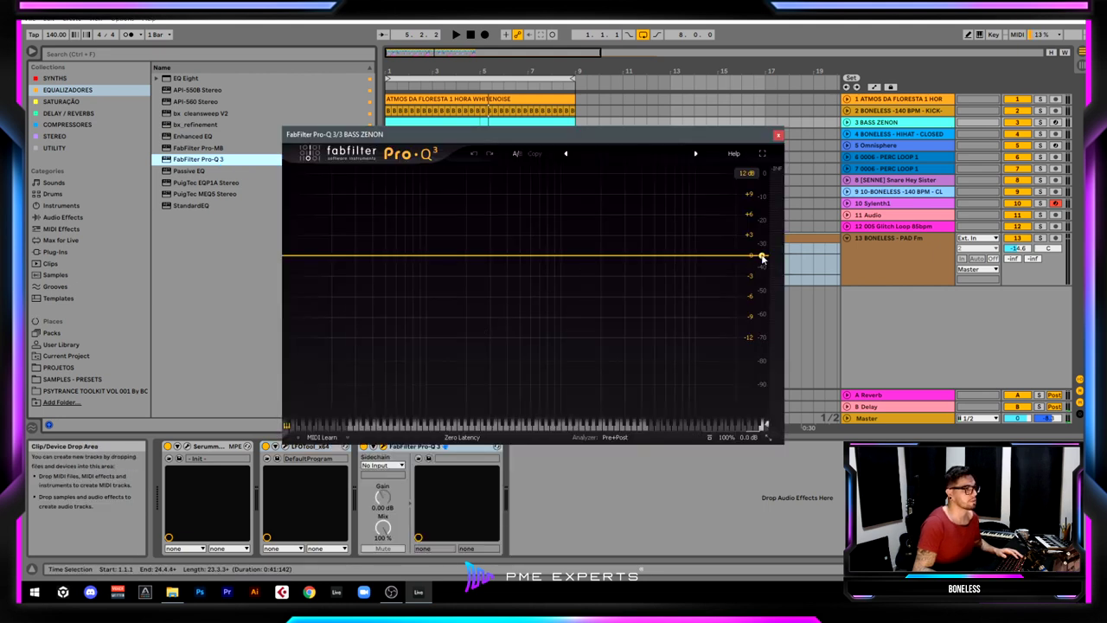
double_click(762, 257)
left_click_drag(759, 256, 495, 260)
key("space")
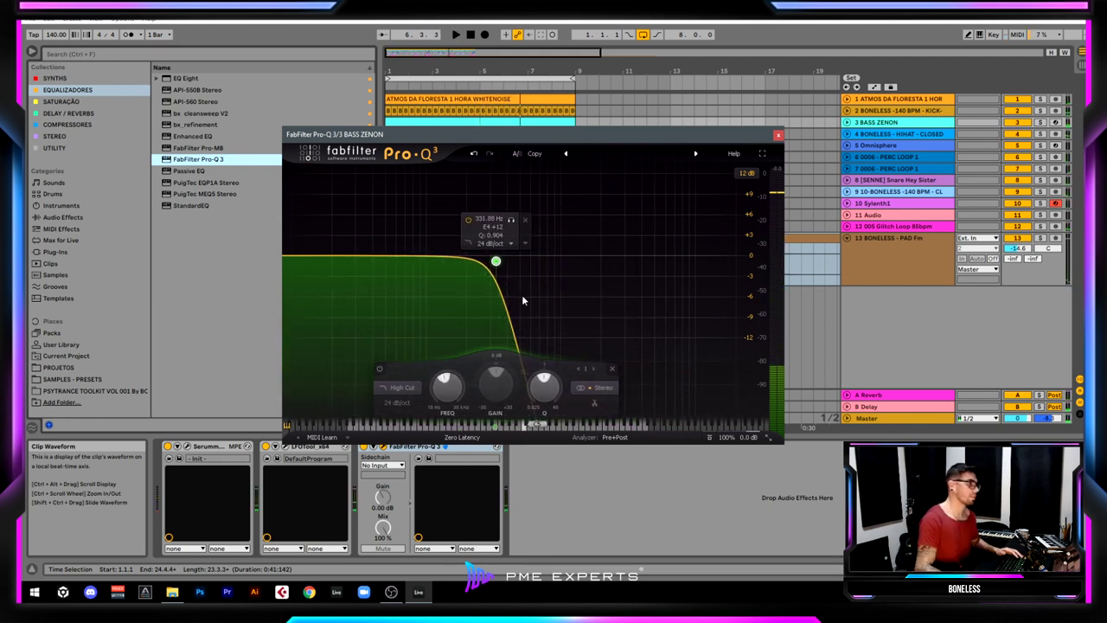
left_click_drag(571, 137, 609, 94)
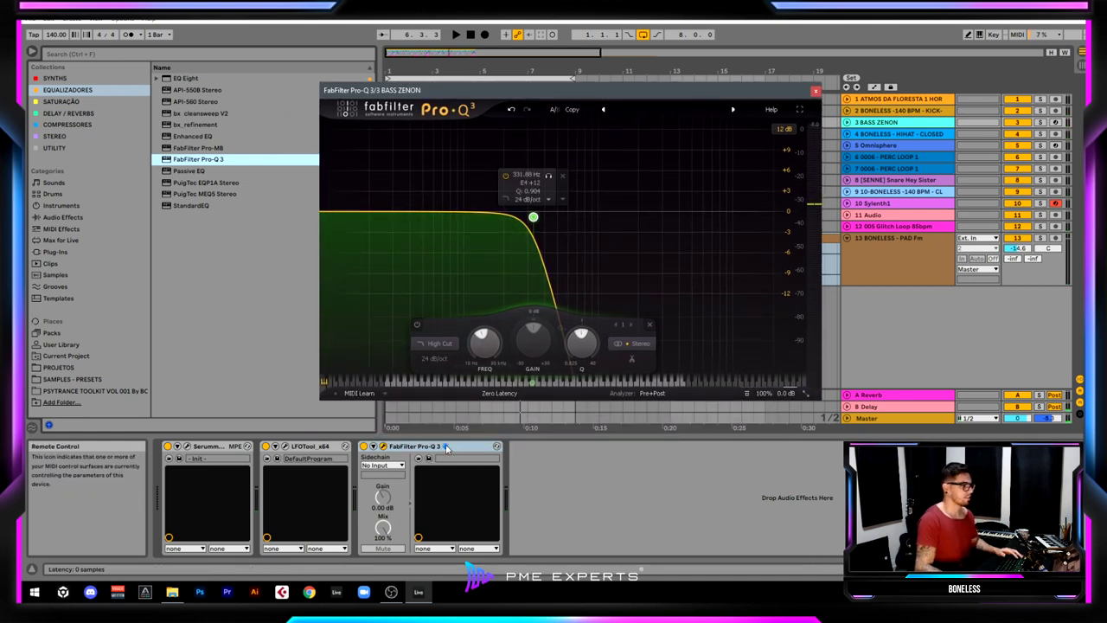
key("Delete")
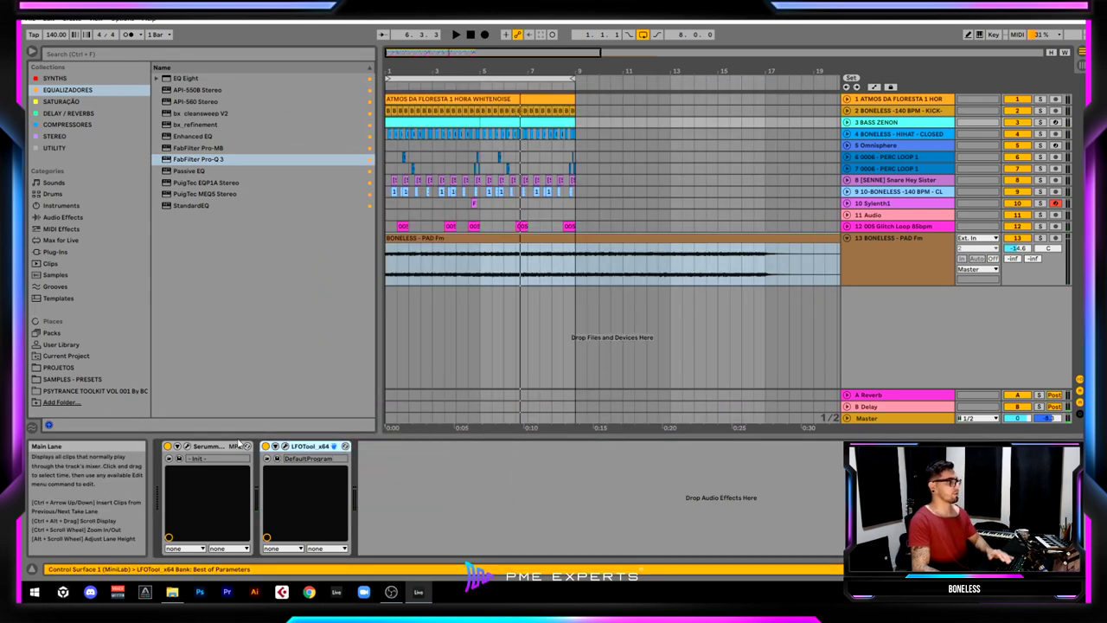
Step: Reopen the bass track's Serum and reduce the Env 2 modulation amount on the filter cutoff
left_click(187, 447)
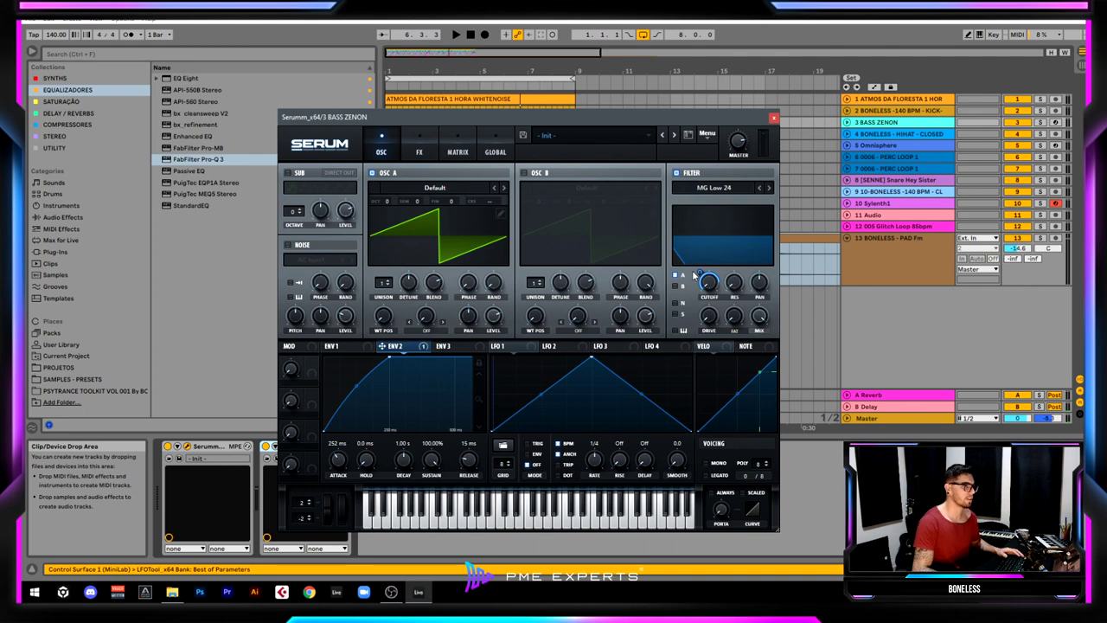
left_click_drag(696, 277, 695, 278)
left_click_drag(682, 116, 564, 107)
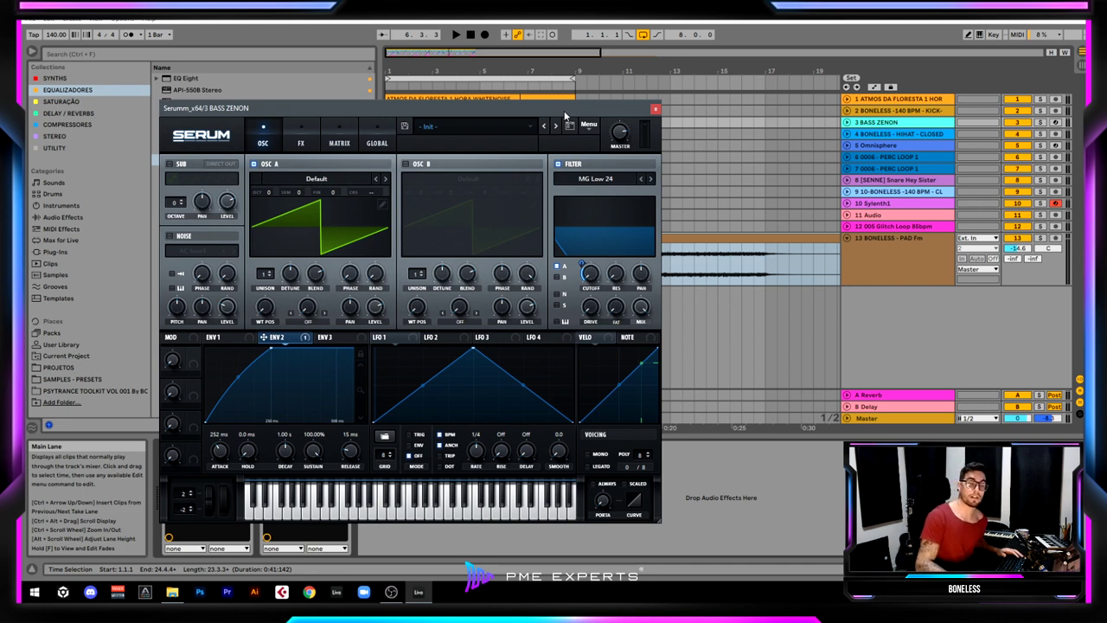